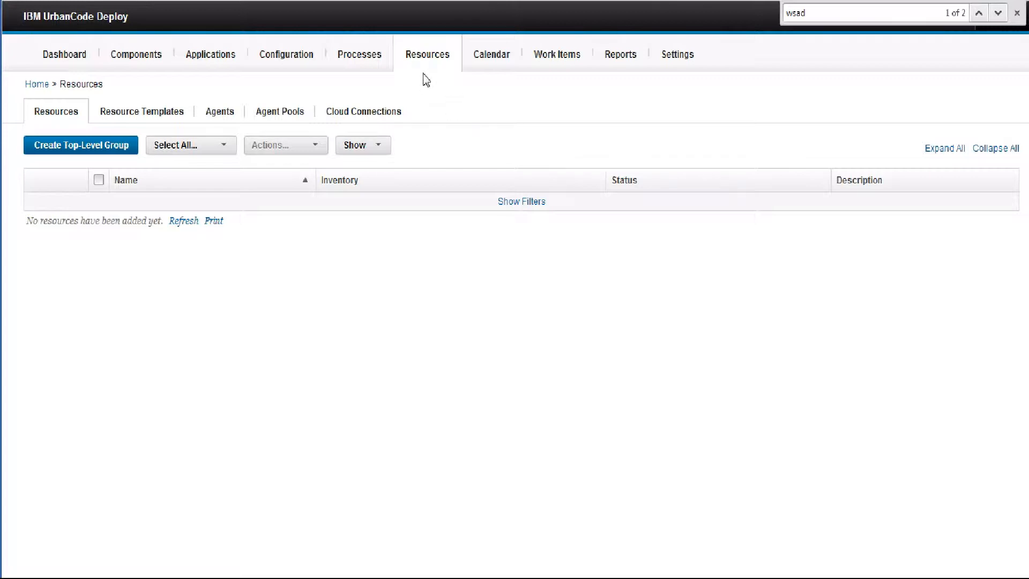
Add and save a new top-level resource group called 'WebSphere 8' in the Resources tree
{"action": "left_click", "coordinate": [230, 118]}
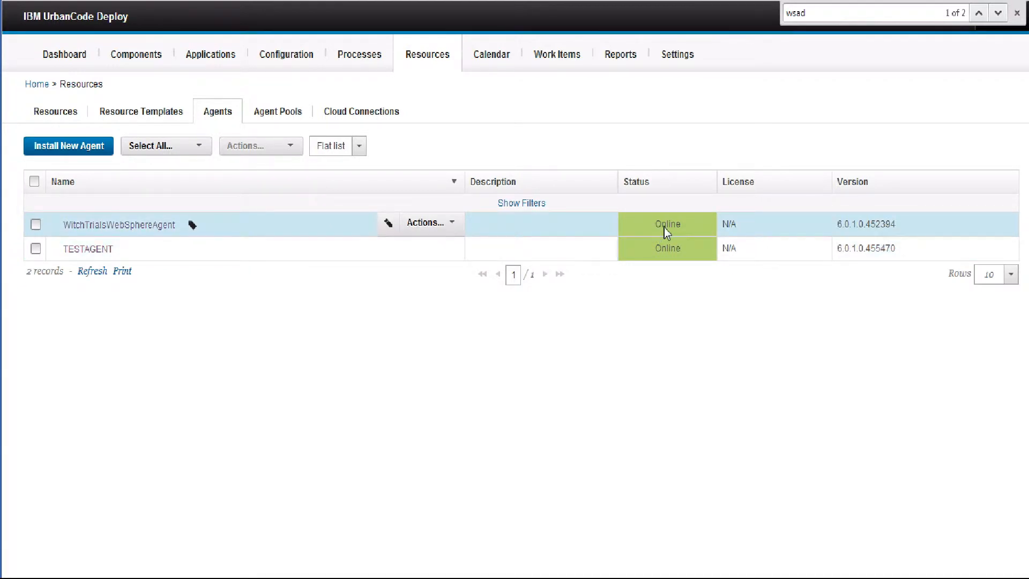
{"action": "left_click", "coordinate": [60, 115]}
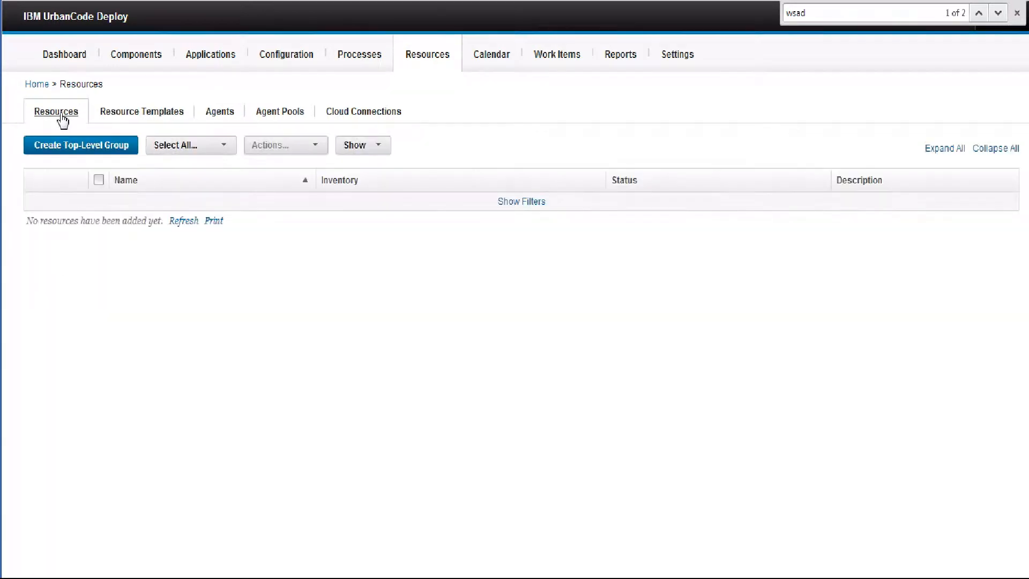
{"action": "left_click", "coordinate": [67, 149]}
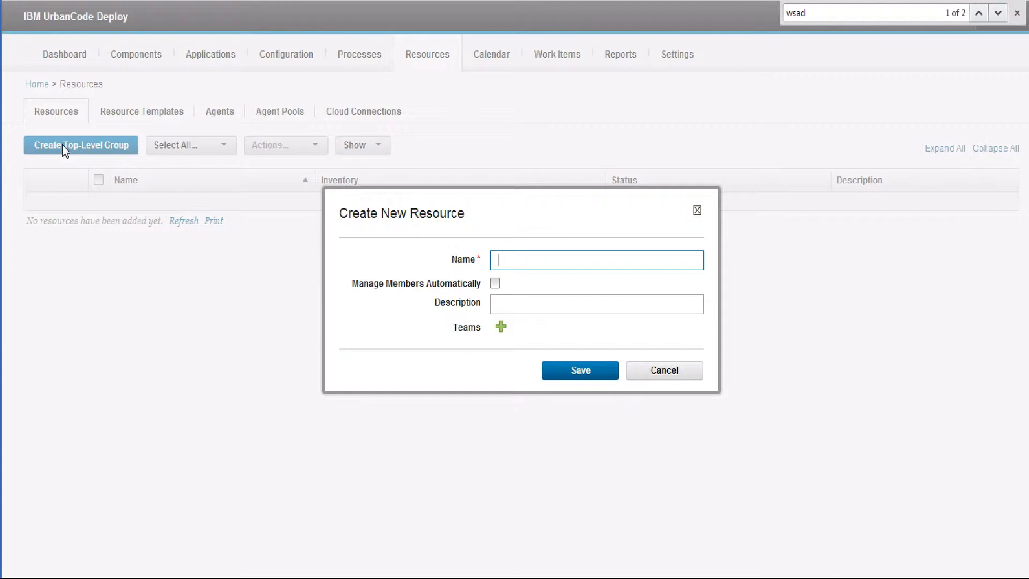
{"action": "type", "text": "WebSphere 8"}
{"action": "left_click", "coordinate": [585, 382]}
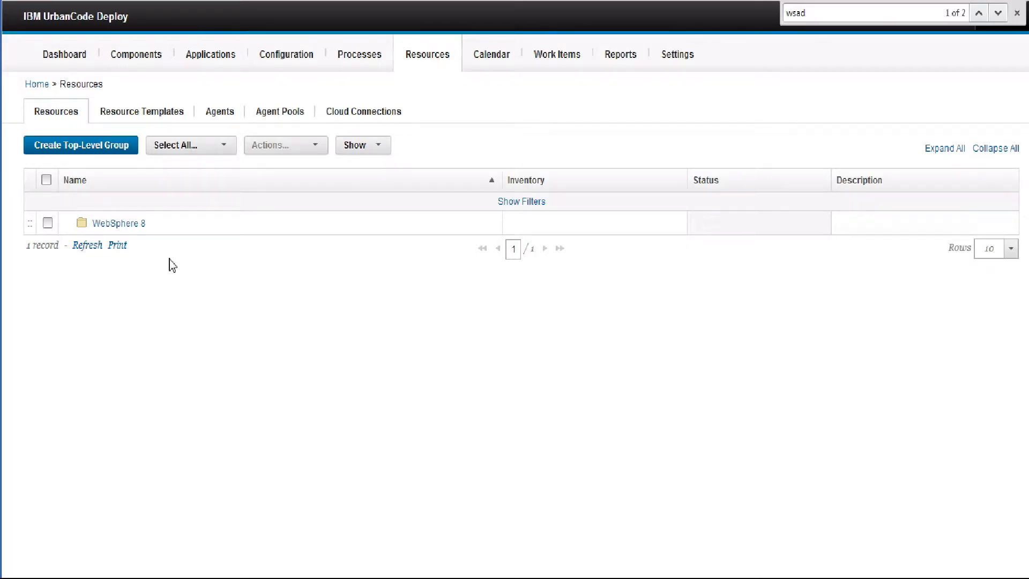
Give WebSphere 8 the property websphere.profilePath set to the Dmgr01 profile folder path, then return to Resources
{"action": "left_click", "coordinate": [119, 223]}
{"action": "left_click", "coordinate": [170, 141]}
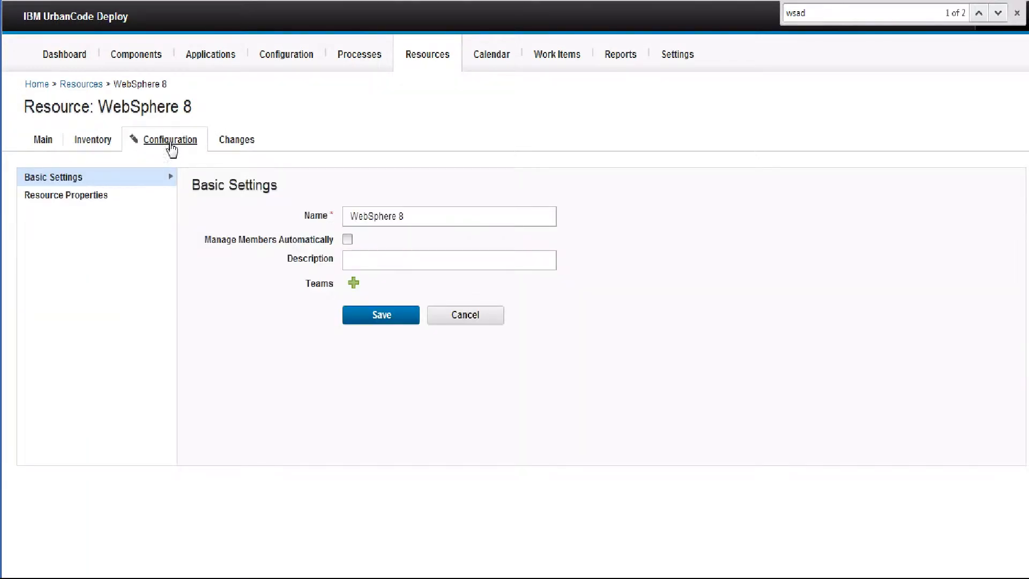
{"action": "left_click", "coordinate": [82, 199]}
{"action": "left_click", "coordinate": [233, 259]}
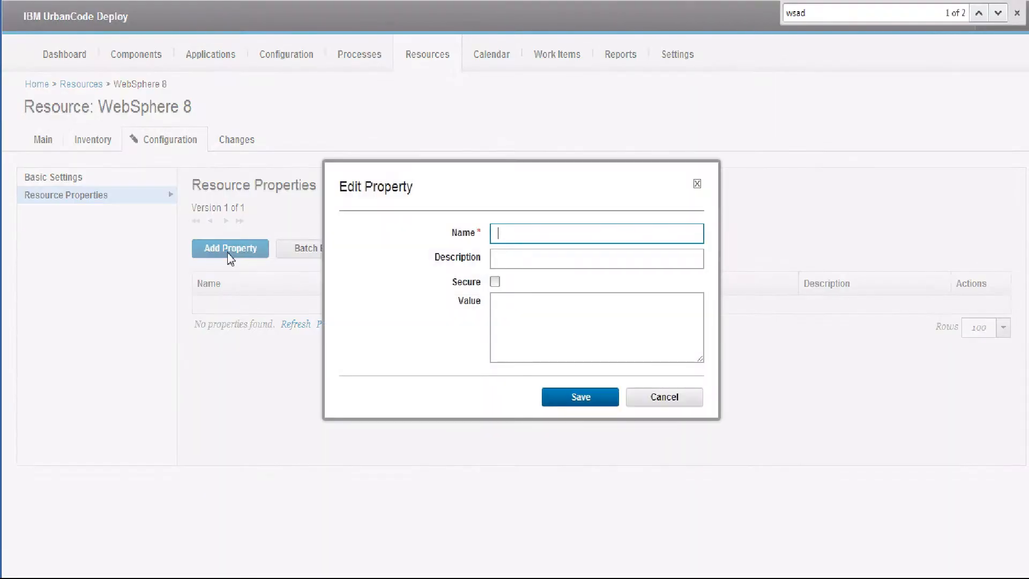
{"action": "type", "text": "websphere.profilePath"}
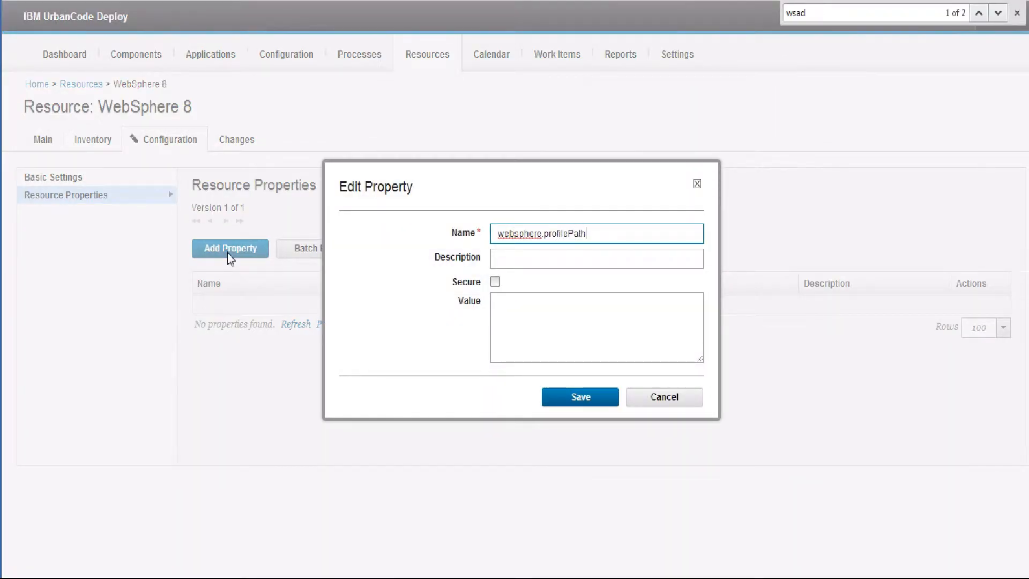
{"action": "left_click", "coordinate": [553, 331]}
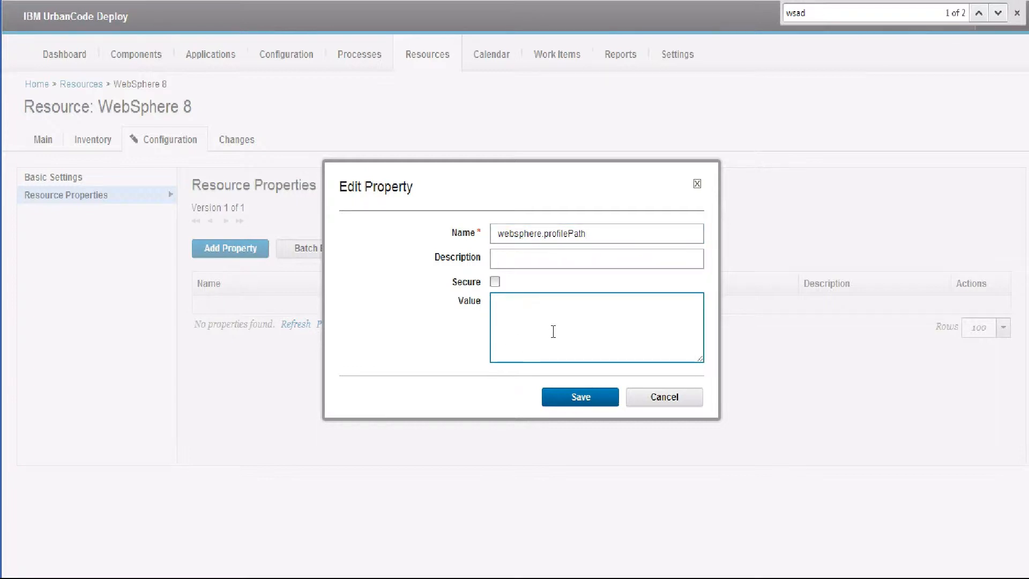
{"action": "type", "text": "C:\\Program Files (x86)\\IBM\\WebSphere\\AppServer\\profiles\\Dmgr01"}
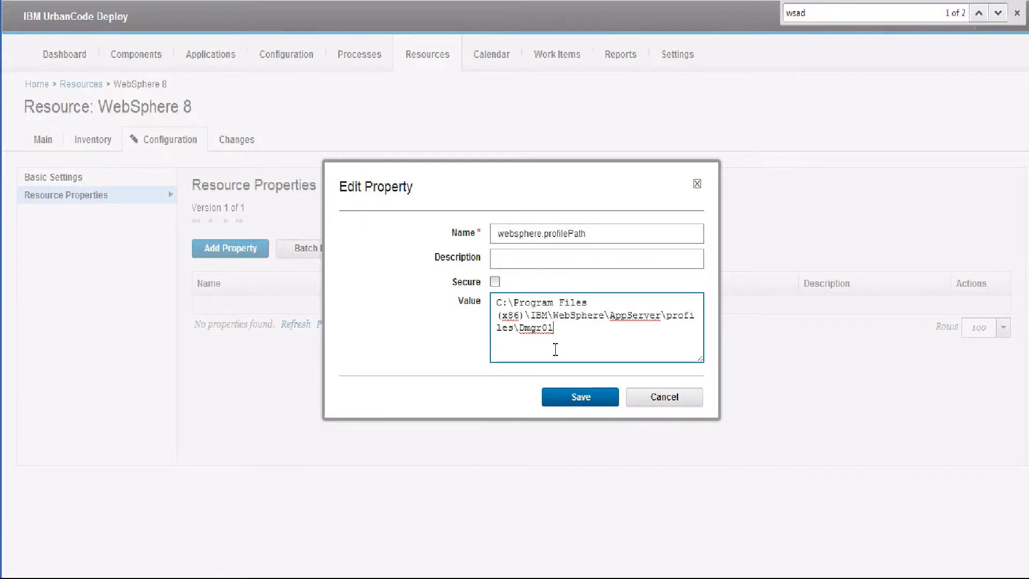
{"action": "left_click", "coordinate": [586, 398]}
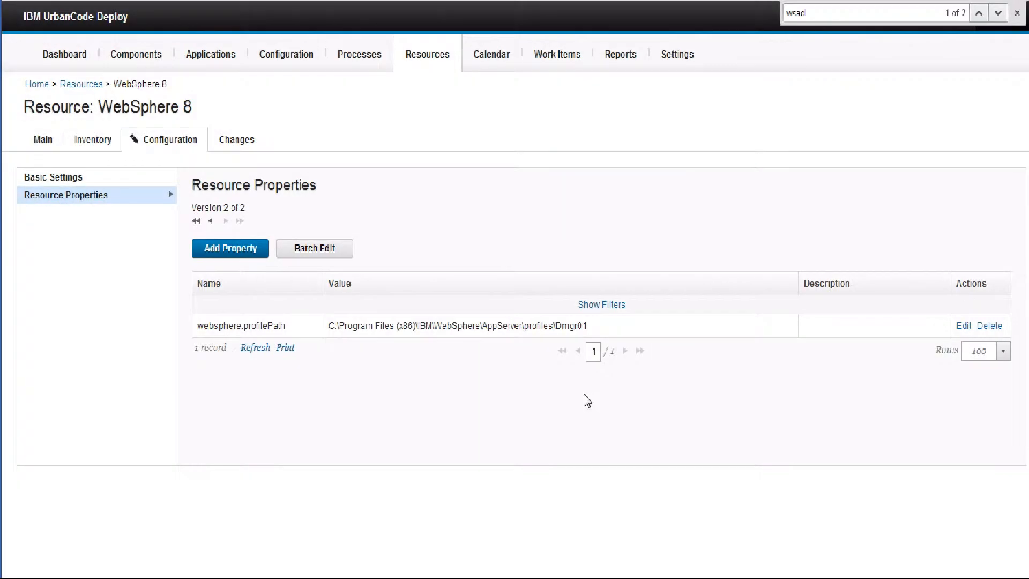
{"action": "left_click", "coordinate": [423, 53]}
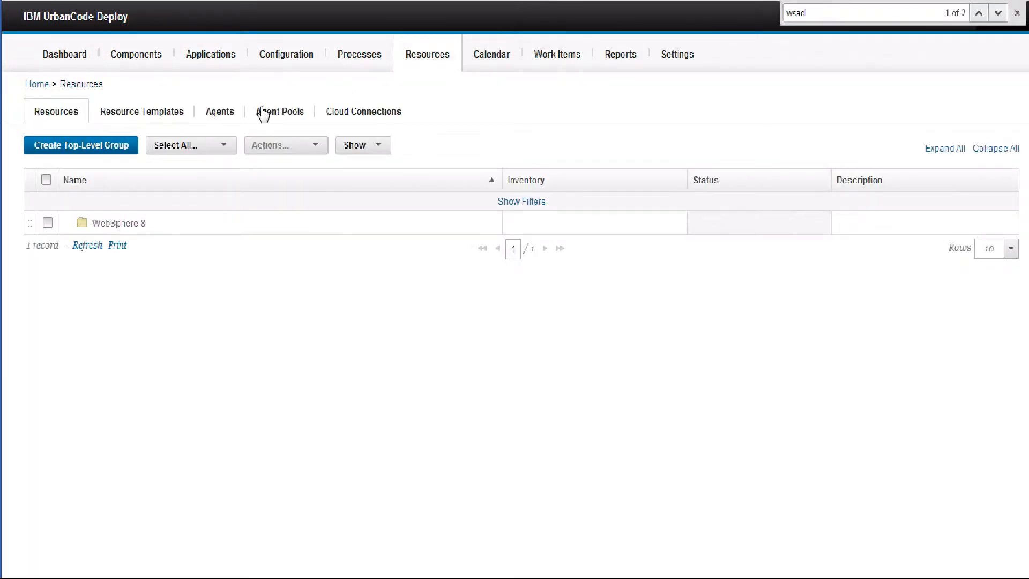
Open the agent properties of WitchTrialsWebSphereAgent from the Agents list
{"action": "left_click", "coordinate": [230, 115]}
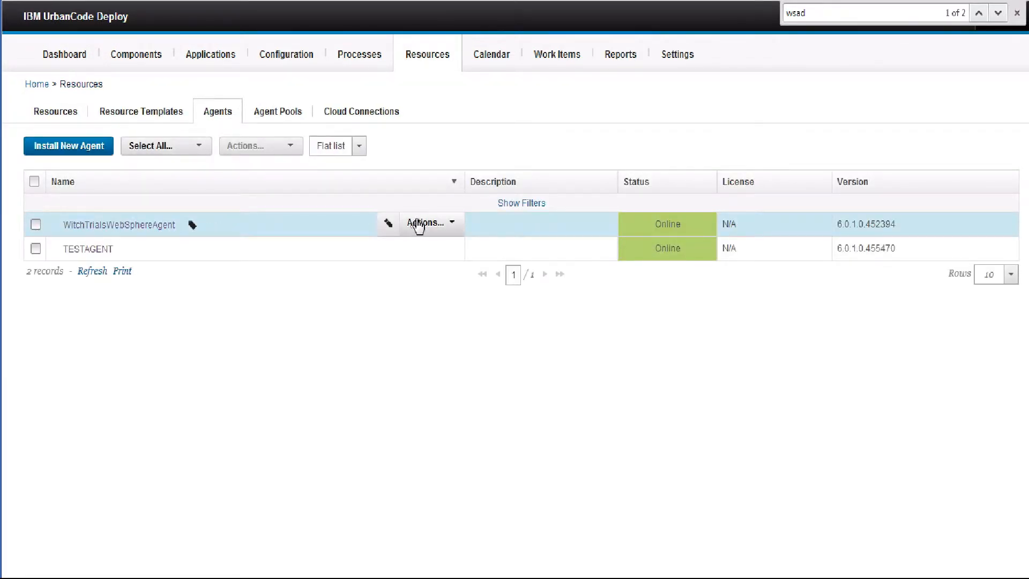
{"action": "left_click", "coordinate": [149, 233]}
{"action": "left_click", "coordinate": [121, 144]}
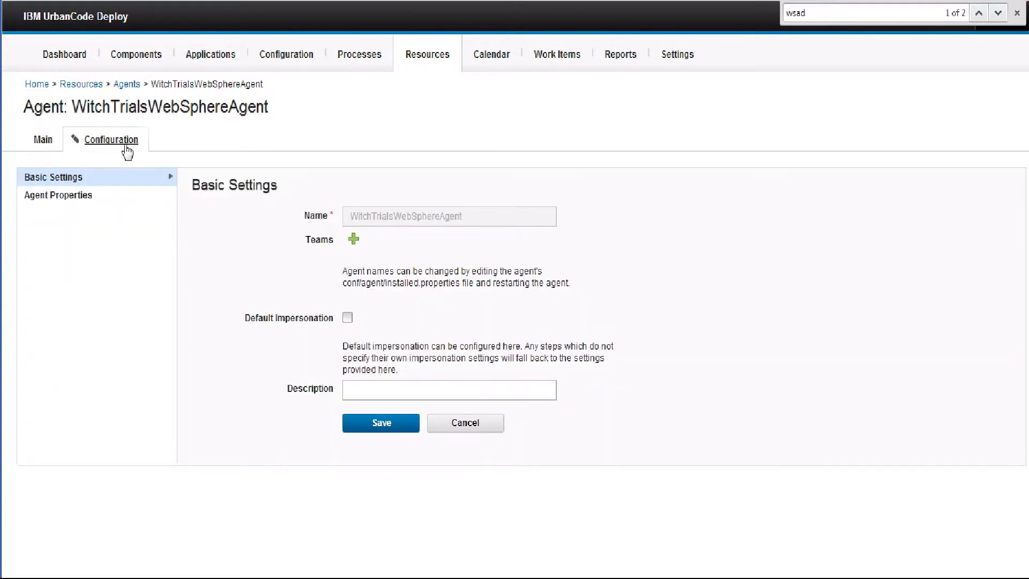
{"action": "left_click", "coordinate": [79, 197]}
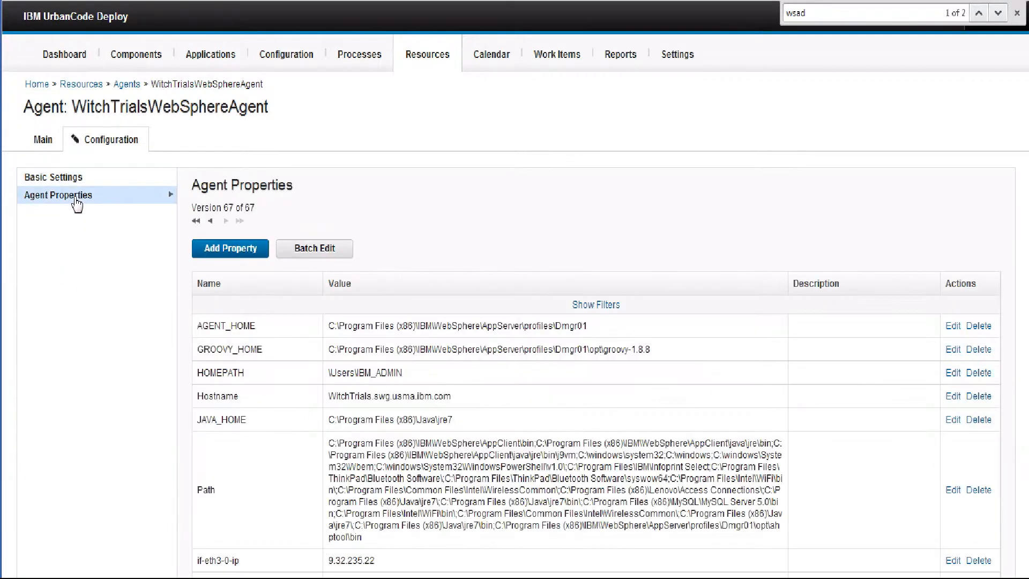
Add and save the property wsadmin.path, pointing to the Dmgr01 profile's bin\wsadmin.bat
{"action": "left_click", "coordinate": [219, 248]}
{"action": "type", "text": "wsadmi"}
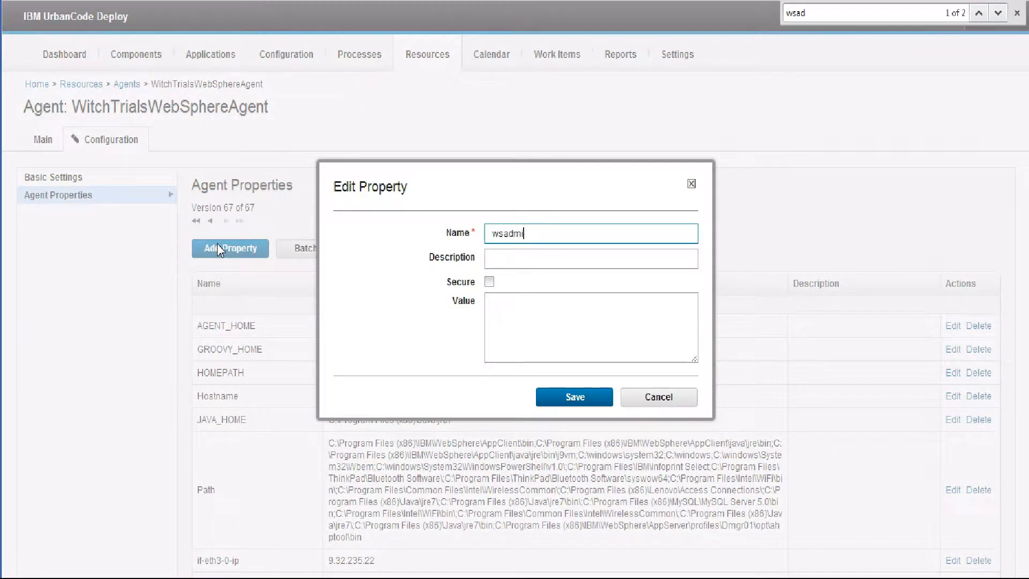
{"action": "type", "text": "n.path"}
{"action": "left_click", "coordinate": [525, 321]}
{"action": "type", "text": "C:\\Program Files (x86)\\IBM\\WebSphere\\AppServer\\profiles\\Dmgr01"}
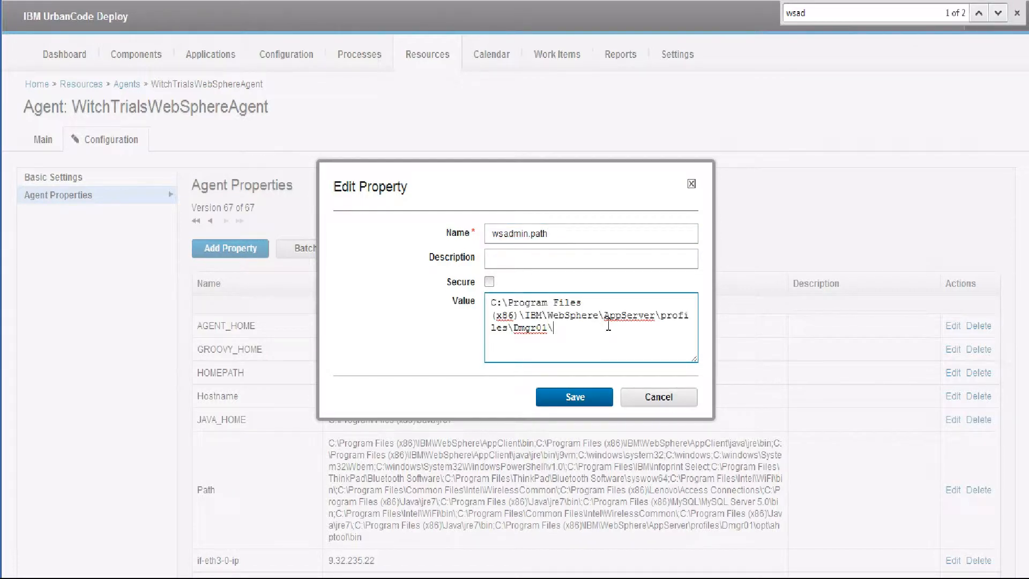
{"action": "type", "text": "bin\\wsadmin.bat"}
{"action": "left_click_drag", "start_coordinate": [615, 328], "coordinate": [660, 337]}
{"action": "left_click", "coordinate": [574, 396]}
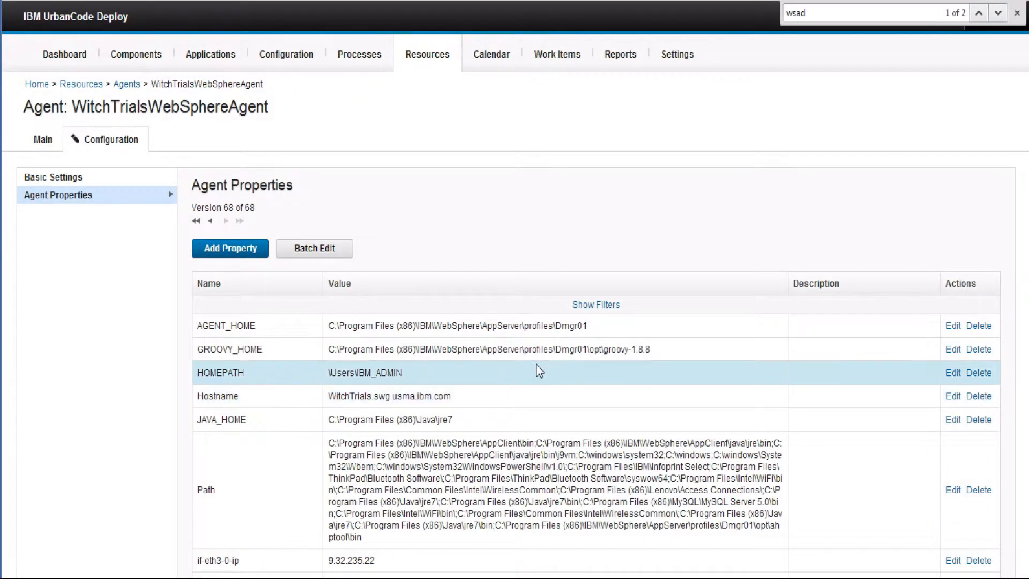
Add the agent WitchTrialsWebSphereAgent to the WebSphere 8 group
{"action": "left_click", "coordinate": [418, 58]}
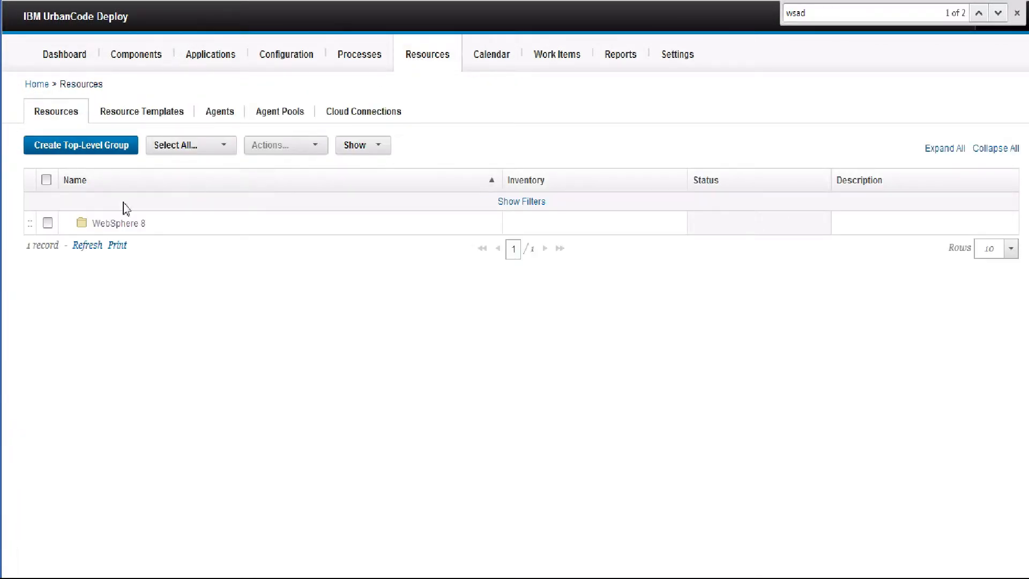
{"action": "mouse_move", "coordinate": [126, 222]}
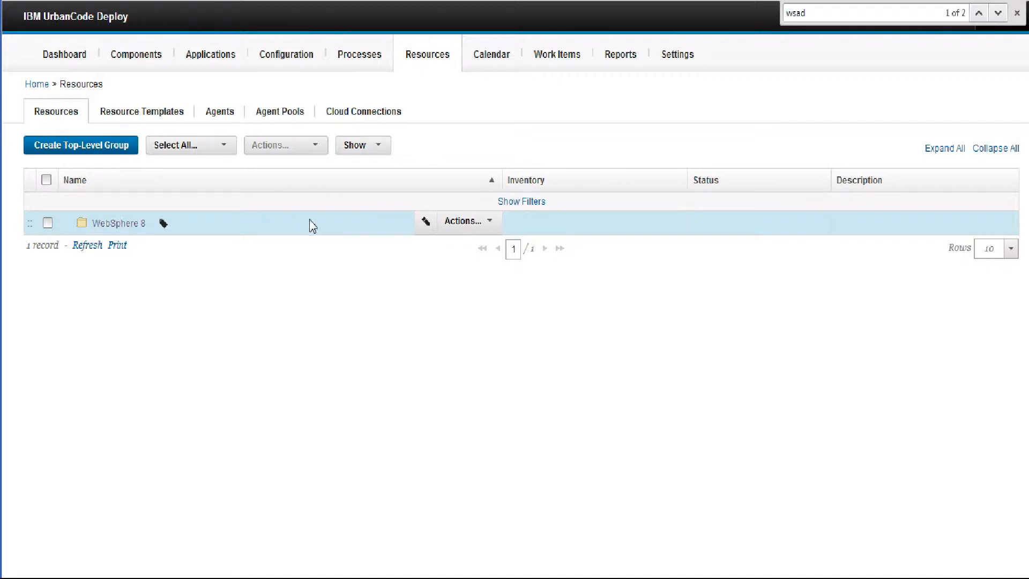
{"action": "left_click", "coordinate": [467, 222]}
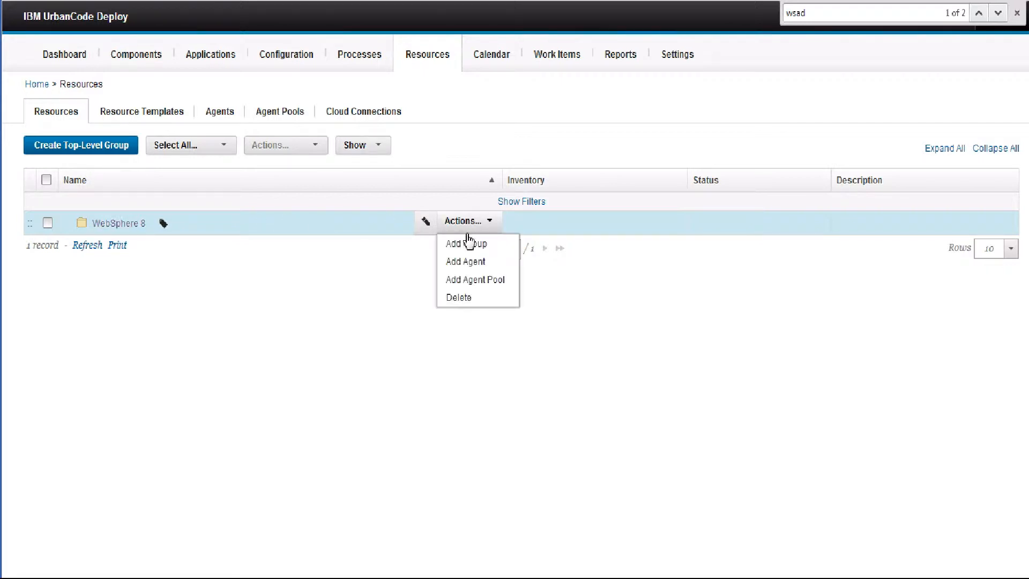
{"action": "left_click", "coordinate": [470, 281]}
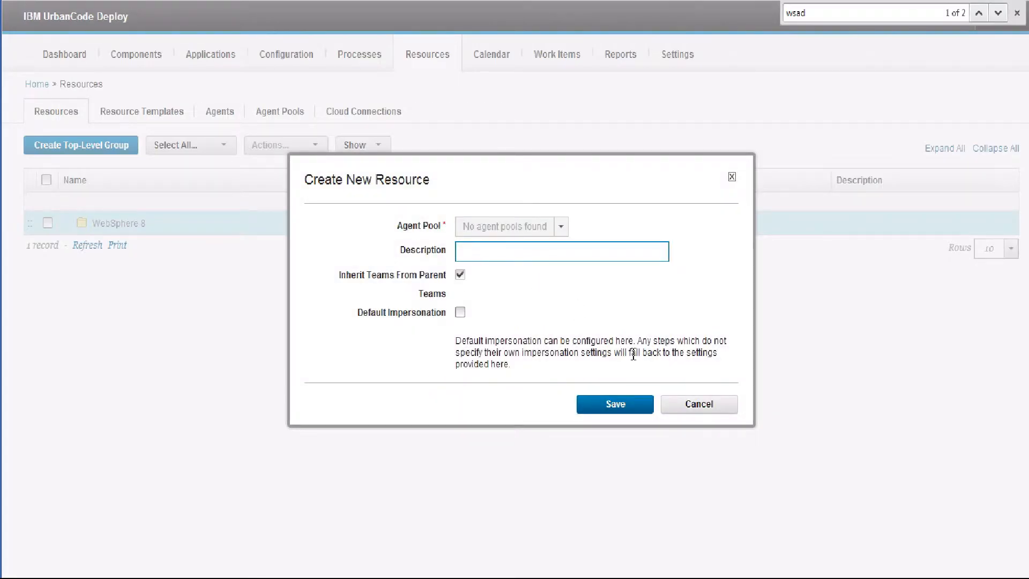
{"action": "left_click", "coordinate": [697, 405]}
{"action": "left_click", "coordinate": [480, 221]}
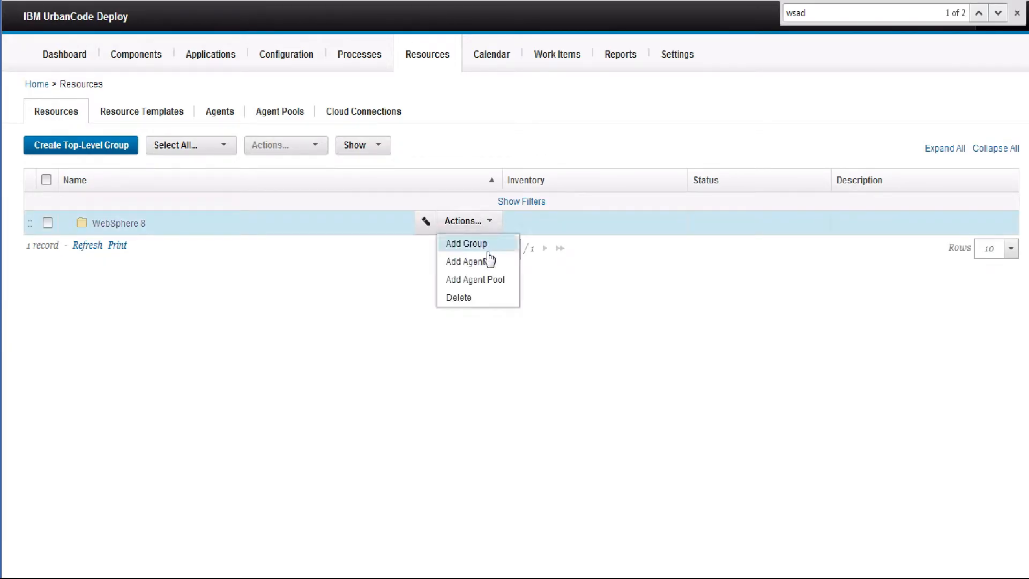
{"action": "left_click", "coordinate": [490, 262]}
{"action": "left_click", "coordinate": [527, 217]}
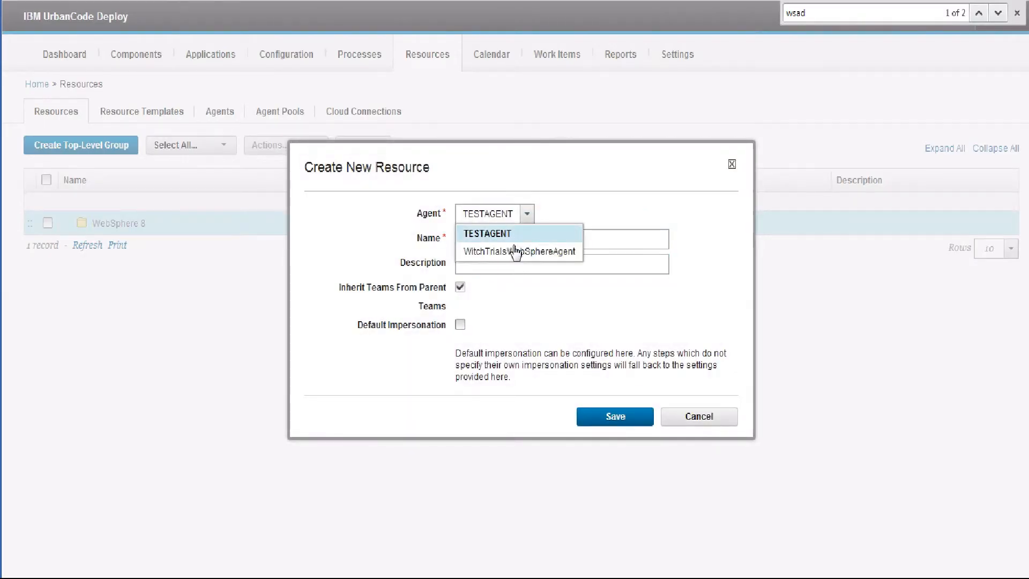
{"action": "left_click", "coordinate": [515, 252]}
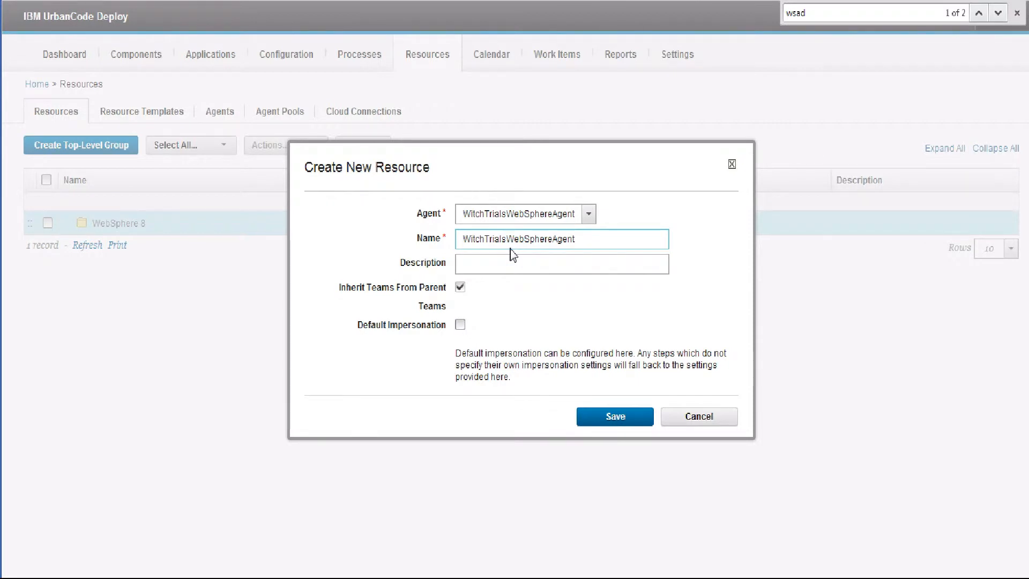
{"action": "left_click", "coordinate": [612, 414]}
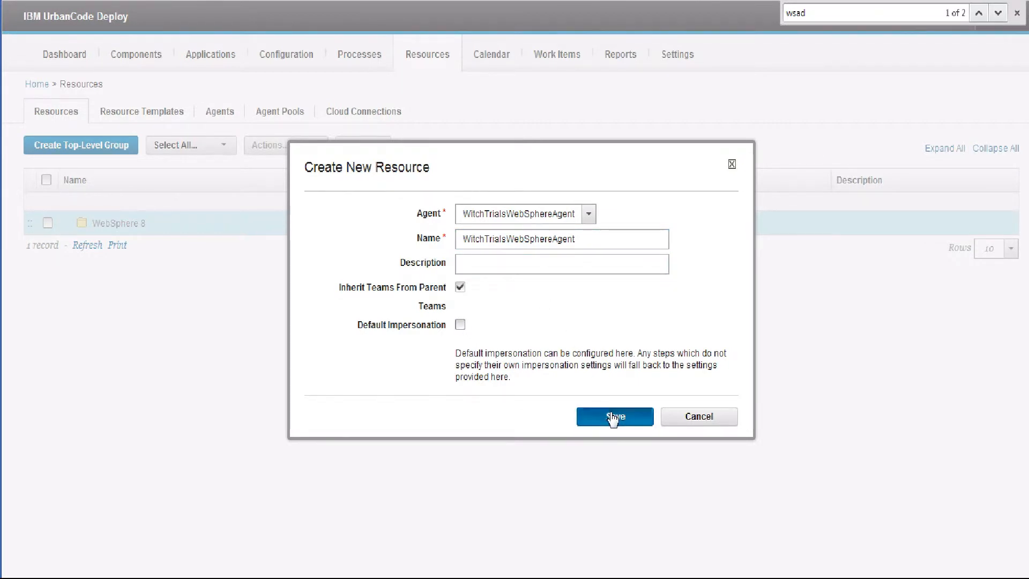
Expand WebSphere 8 and the agent to reveal the WebSphereCell - Dmgr01 resource
{"action": "left_click", "coordinate": [70, 224]}
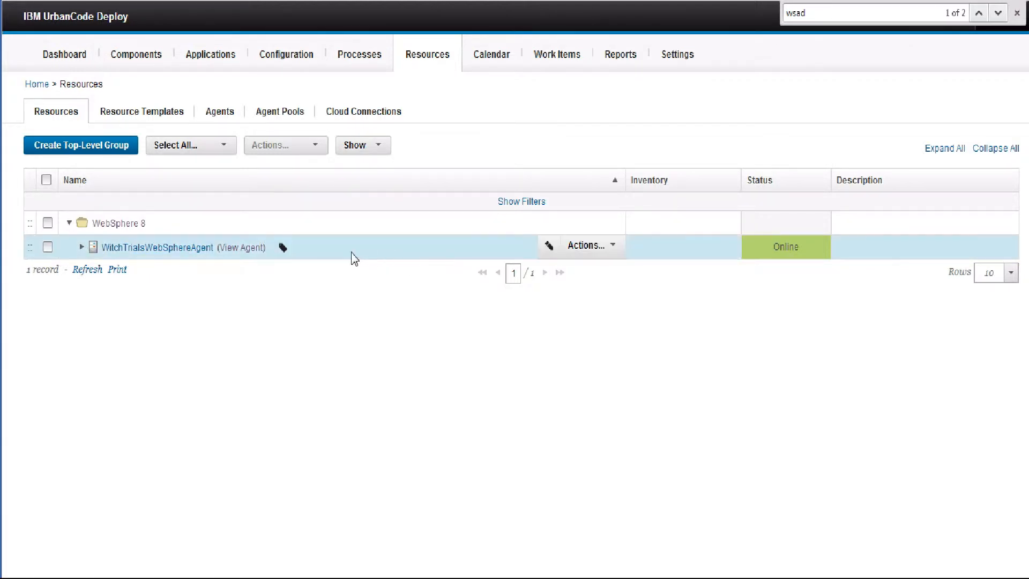
{"action": "left_click", "coordinate": [587, 245]}
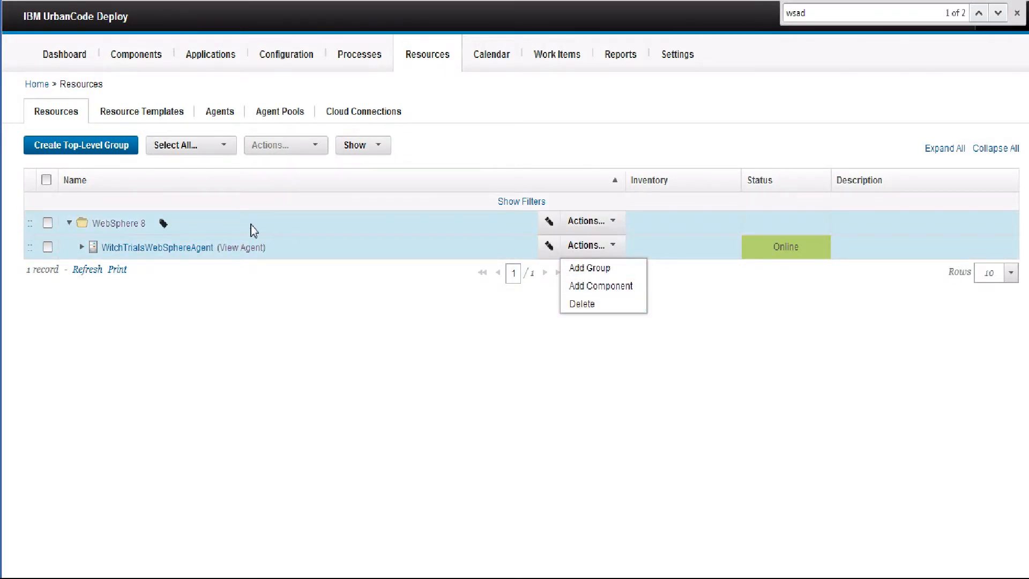
{"action": "left_click", "coordinate": [331, 252]}
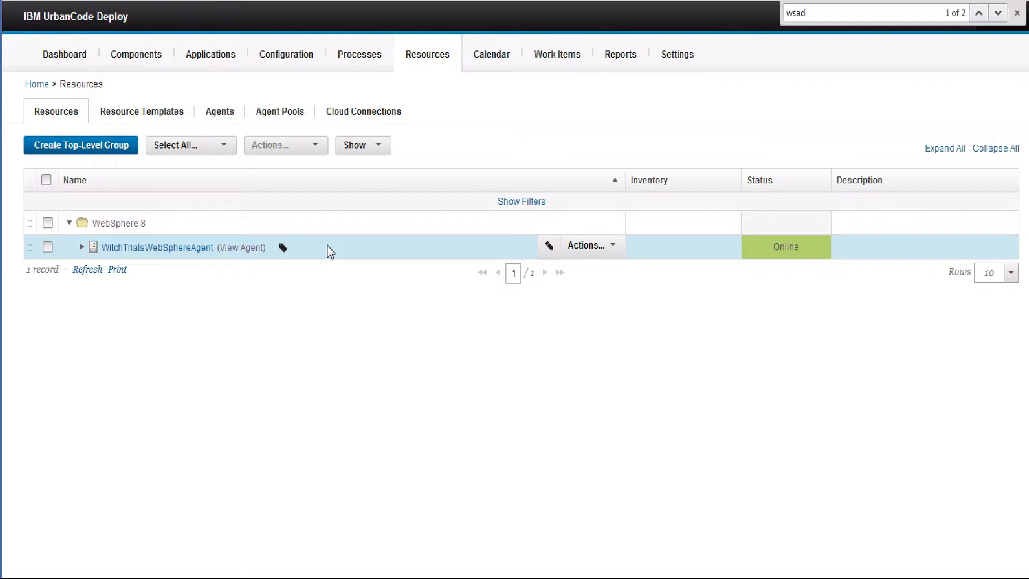
{"action": "left_click", "coordinate": [82, 247]}
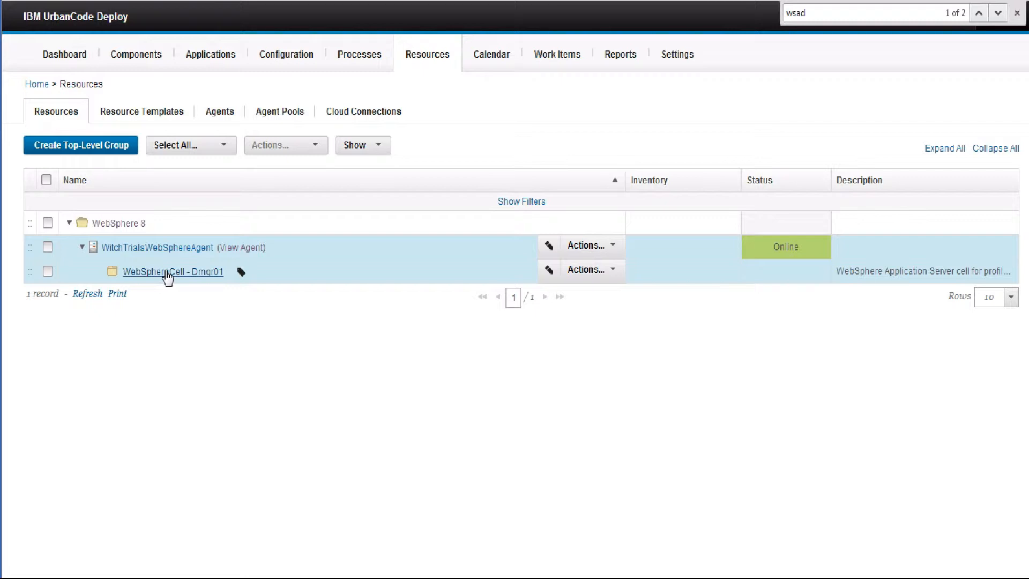
Edit WebSphereCell - Dmgr01, clearing the stored password and entering the WebSphere user name and password
{"action": "left_click", "coordinate": [549, 271]}
{"action": "scroll", "coordinate": [546, 281], "scroll_direction": "down", "scroll_amount": 1}
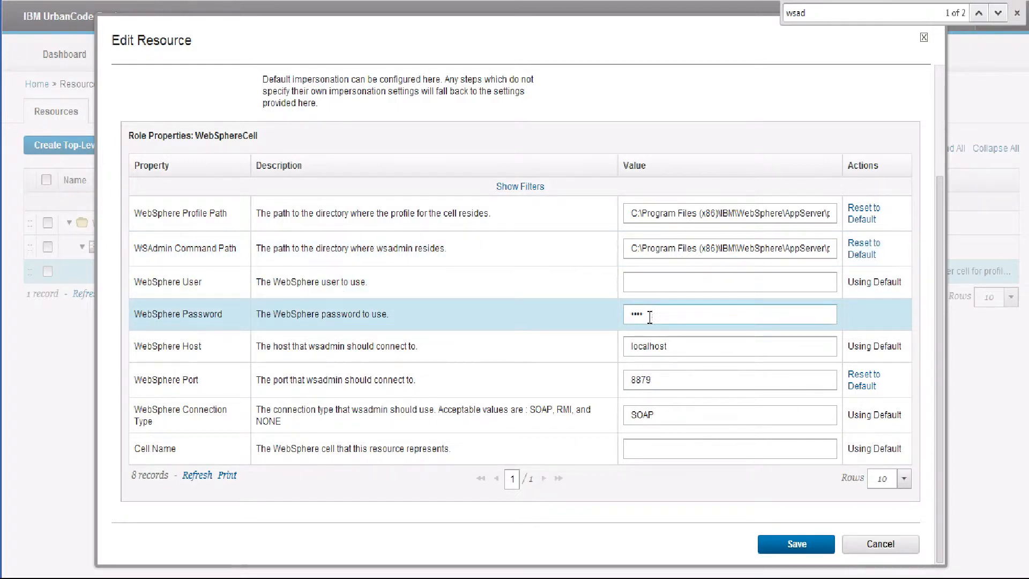
{"action": "left_click_drag", "start_coordinate": [650, 316], "coordinate": [624, 323]}
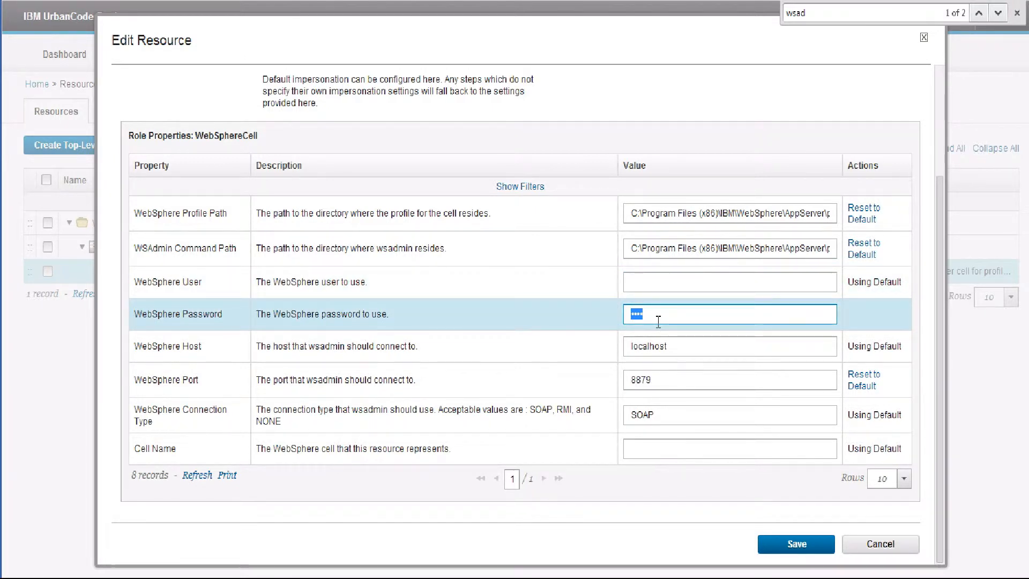
{"action": "key", "text": "BackSpace"}
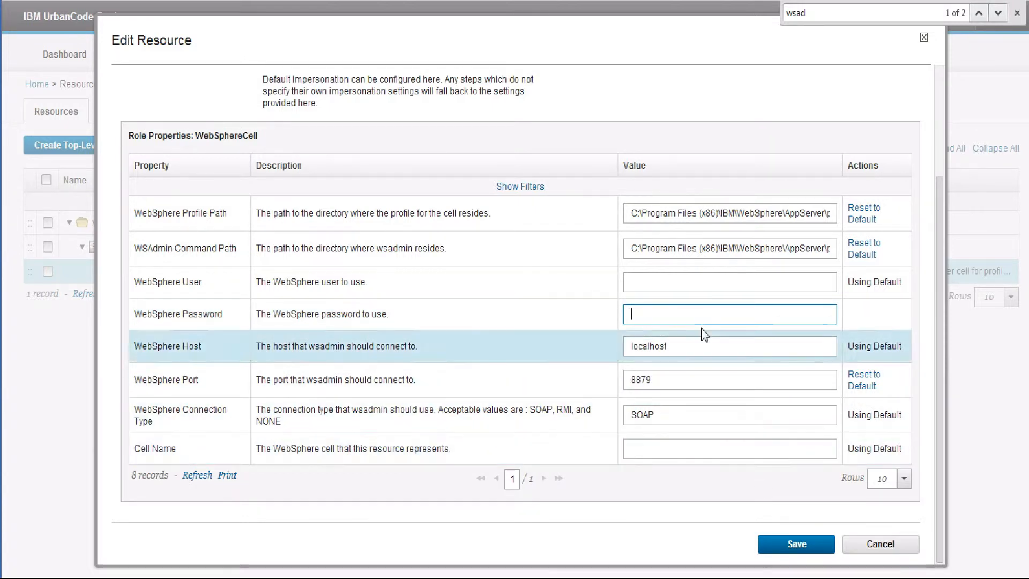
{"action": "left_click", "coordinate": [685, 286]}
{"action": "type", "text": "sa"}
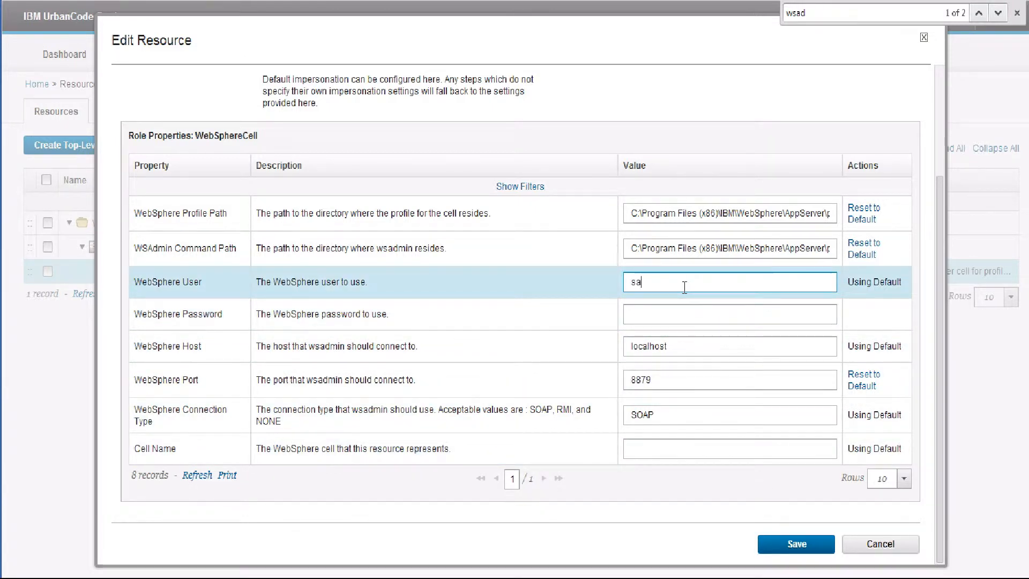
{"action": "type", "text": "alem"}
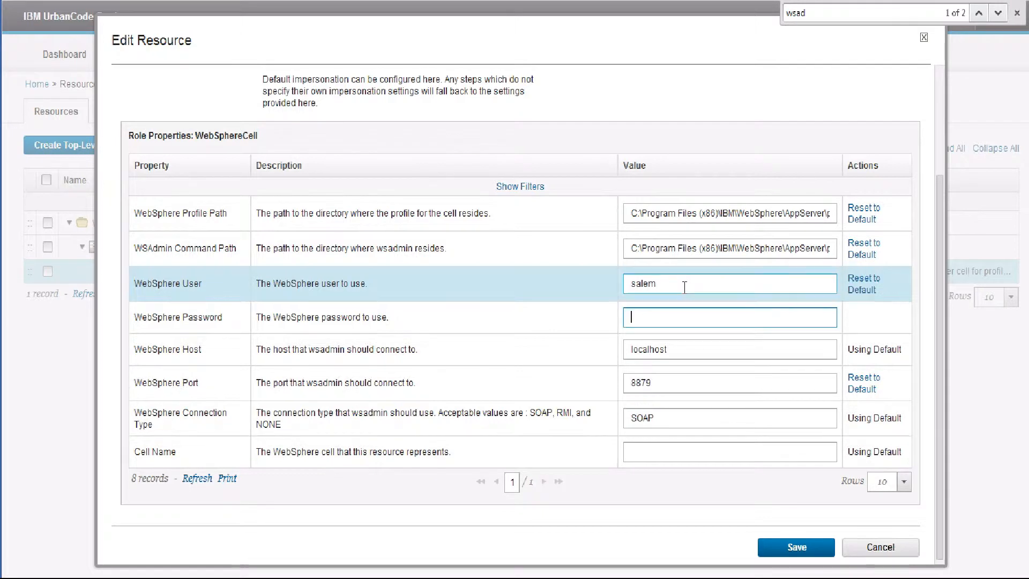
{"action": "key", "text": "Tab"}
{"action": "type", "text": "pass"}
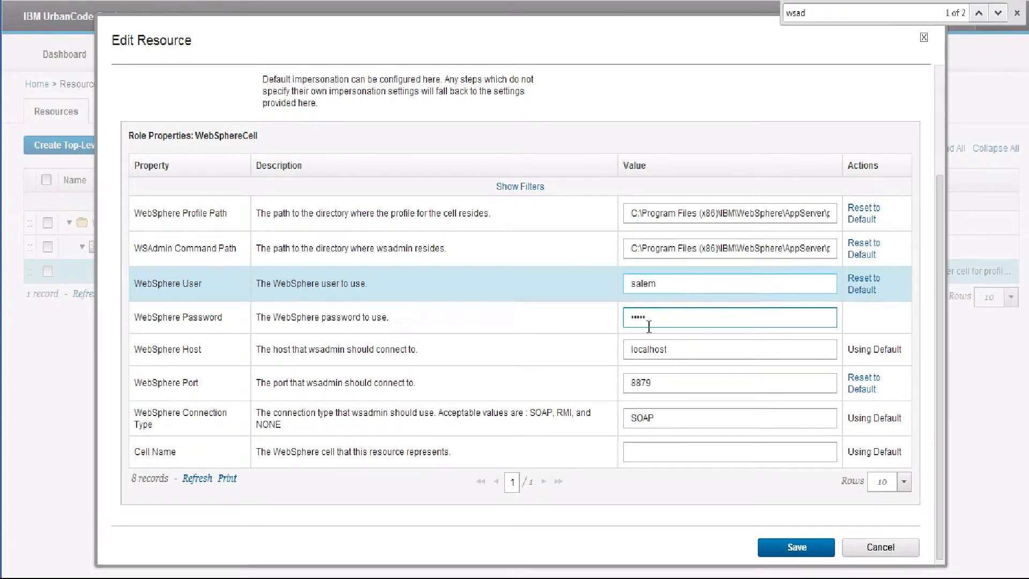
Change the host to witchtrials, re-enter the WebSphere password, and save the cell settings
{"action": "double_click", "coordinate": [691, 349]}
{"action": "type", "text": "witc"}
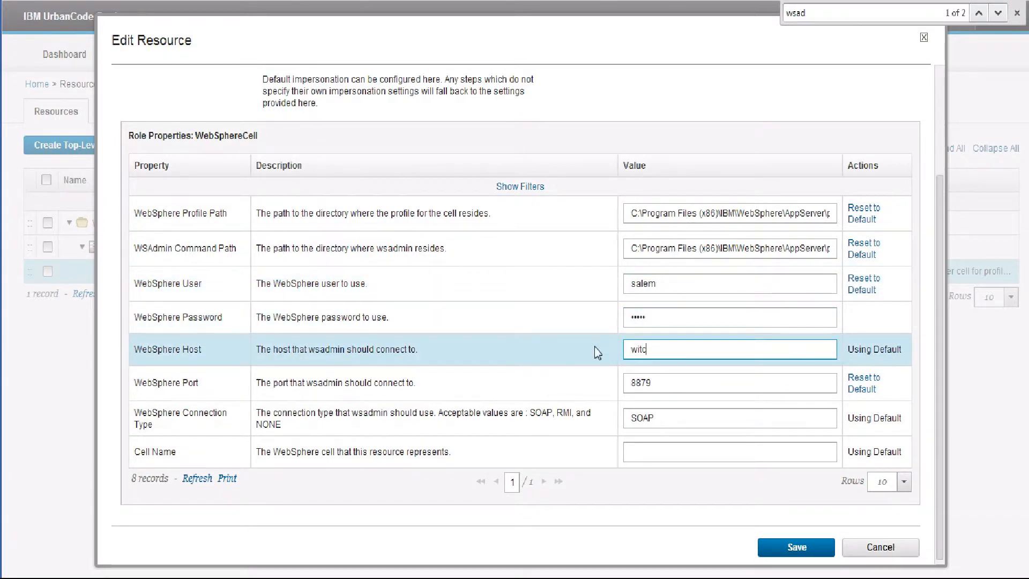
{"action": "type", "text": "htria"}
{"action": "key", "text": "BackSpace"}
{"action": "type", "text": "ials"}
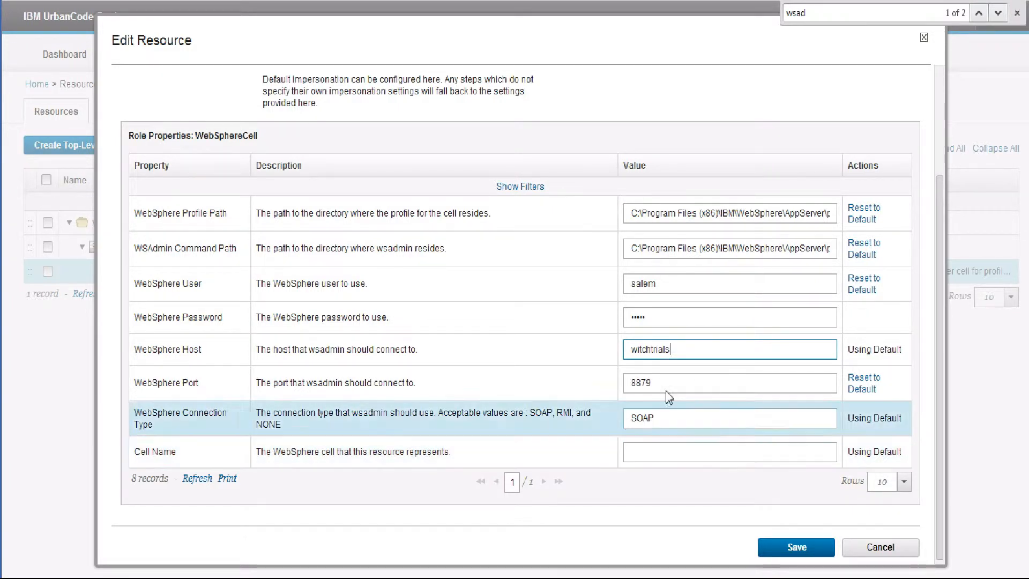
{"action": "left_click", "coordinate": [663, 321]}
{"action": "type", "text": "••••••••••••••••••••••••"}
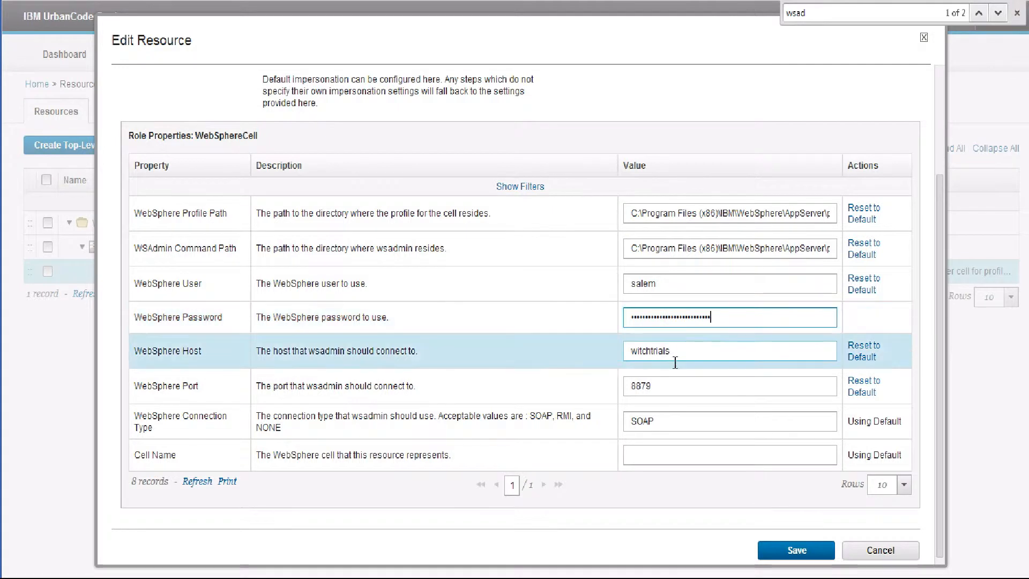
{"action": "left_click", "coordinate": [810, 548]}
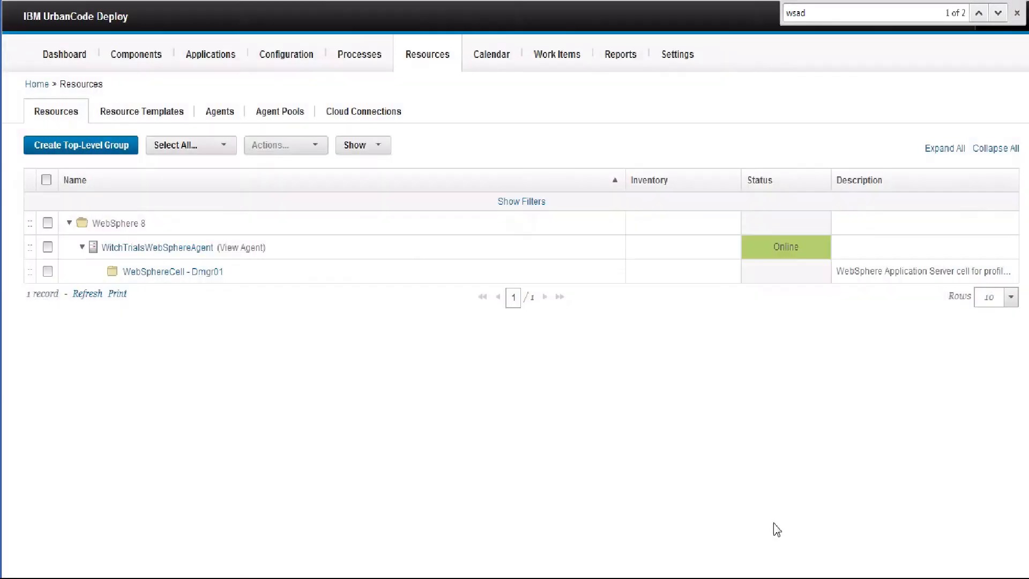
Reopen the WebSphereCell settings, review the password and port fields, and save
{"action": "left_click", "coordinate": [549, 270]}
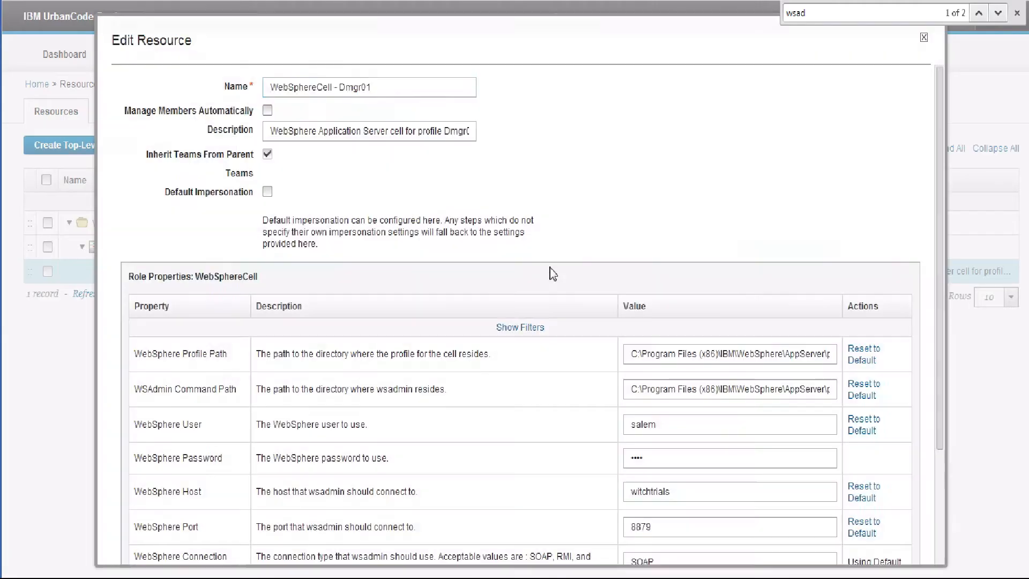
{"action": "double_click", "coordinate": [669, 466]}
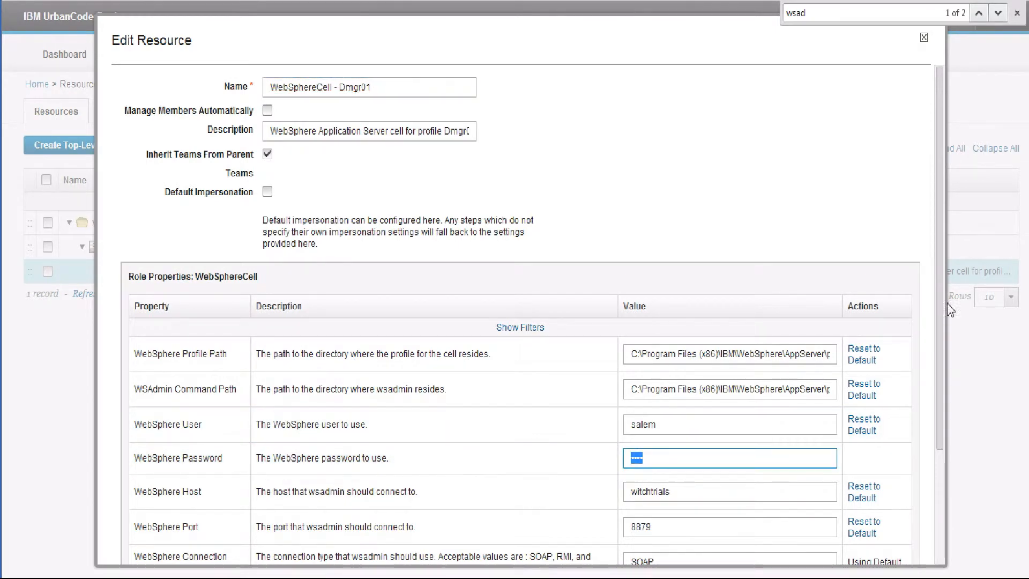
{"action": "scroll", "coordinate": [939, 304], "scroll_direction": "down", "scroll_amount": 1}
{"action": "left_click", "coordinate": [686, 423]}
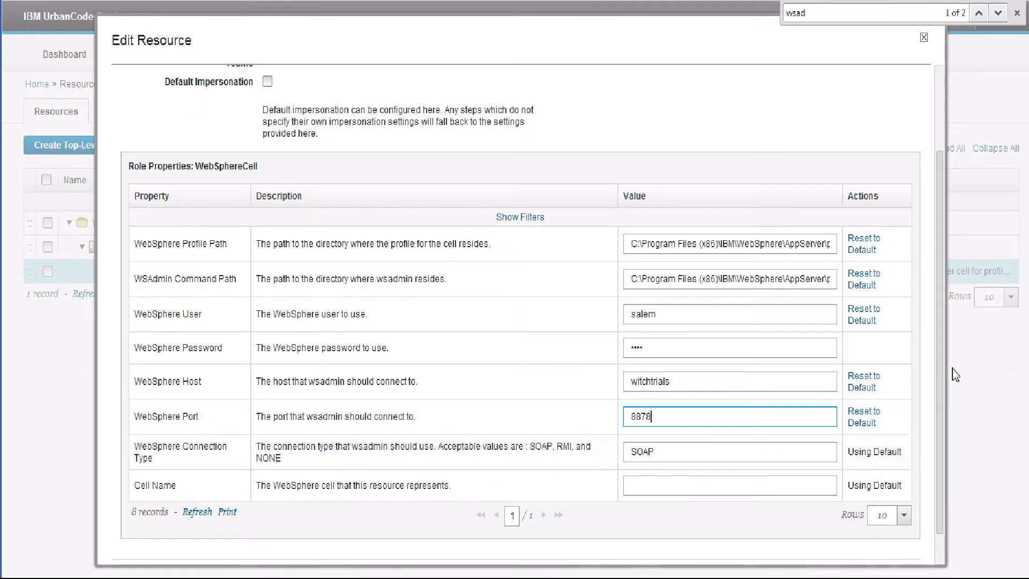
{"action": "scroll", "coordinate": [944, 375], "scroll_direction": "down", "scroll_amount": 1}
{"action": "left_click", "coordinate": [807, 545]}
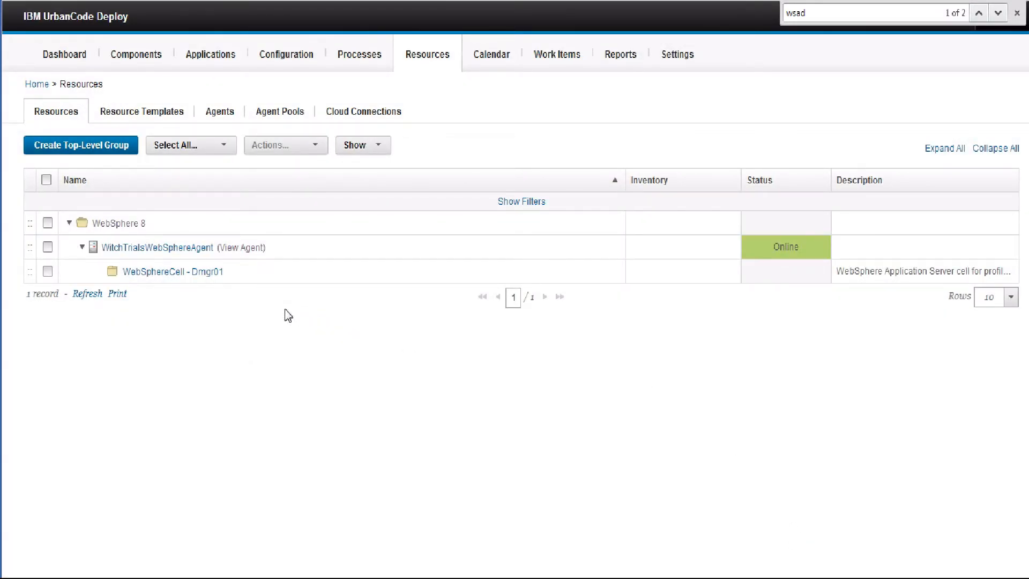
Retype the WebSphere password, set the WebSphere port to 8879, and save
{"action": "mouse_move", "coordinate": [421, 280]}
{"action": "left_click", "coordinate": [547, 273]}
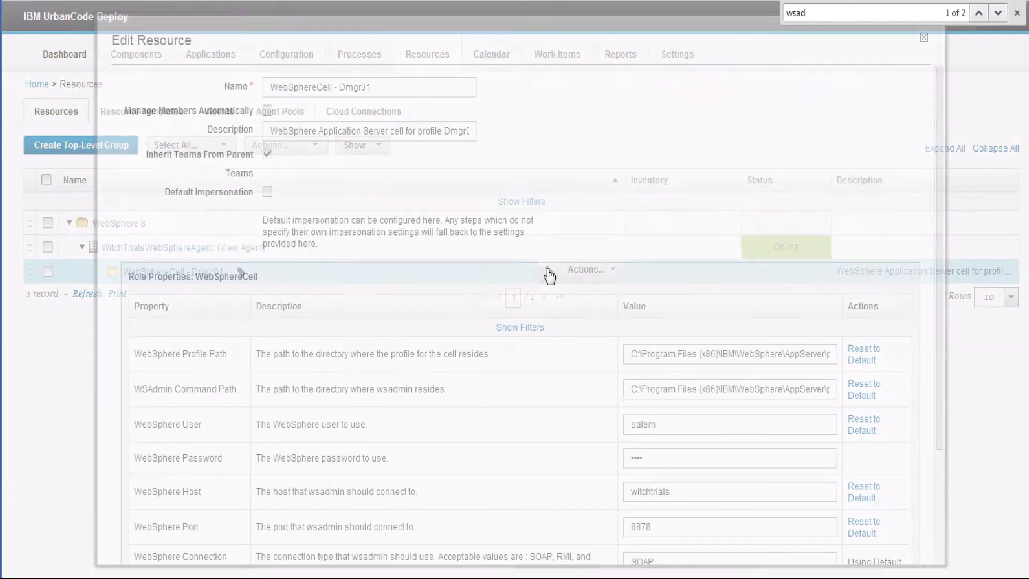
{"action": "scroll", "coordinate": [936, 343], "scroll_direction": "down", "scroll_amount": 3}
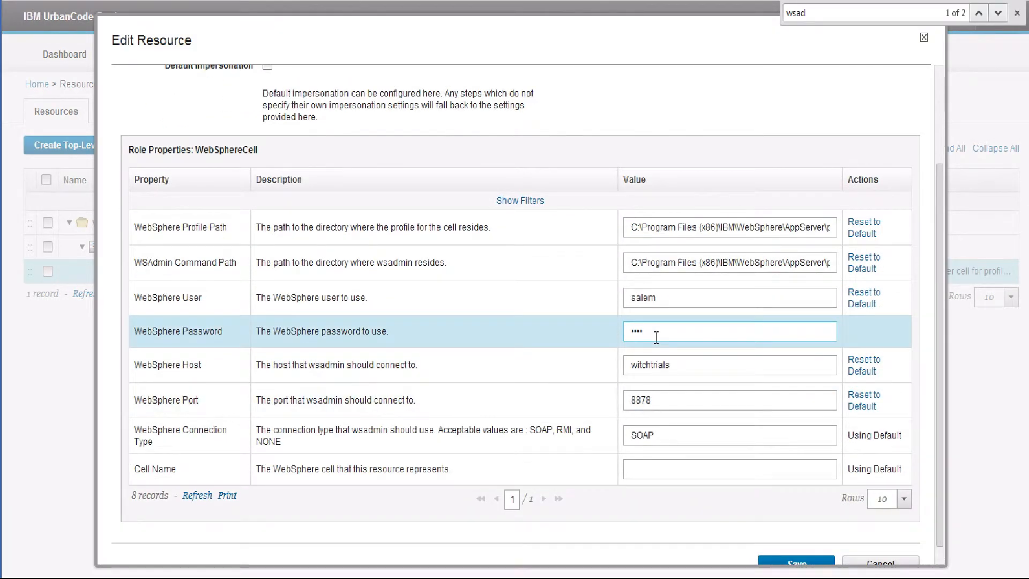
{"action": "double_click", "coordinate": [656, 337]}
{"action": "type", "text": "admin"}
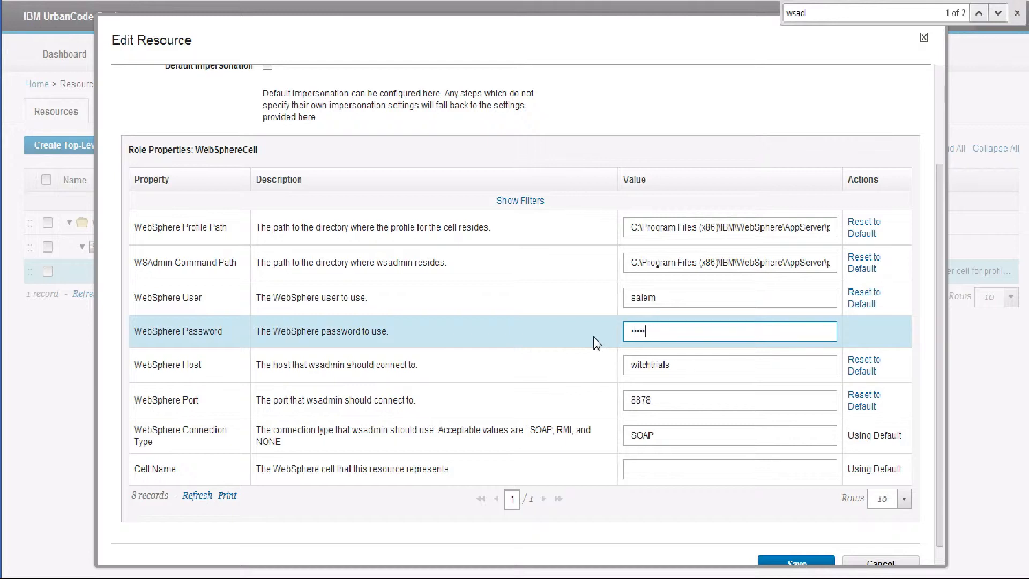
{"action": "left_click", "coordinate": [662, 407]}
{"action": "key", "text": "BackSpace"}
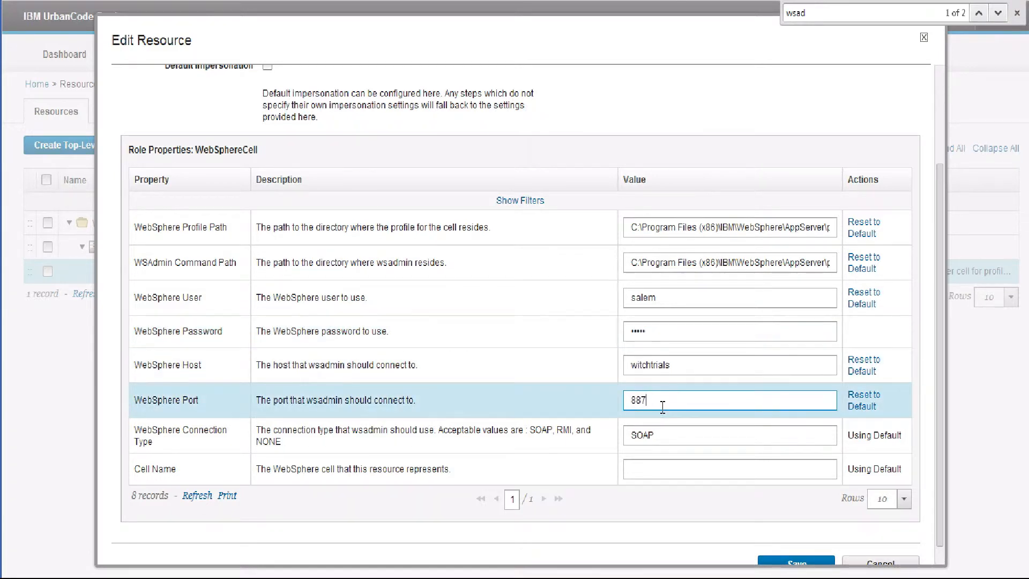
{"action": "type", "text": "9"}
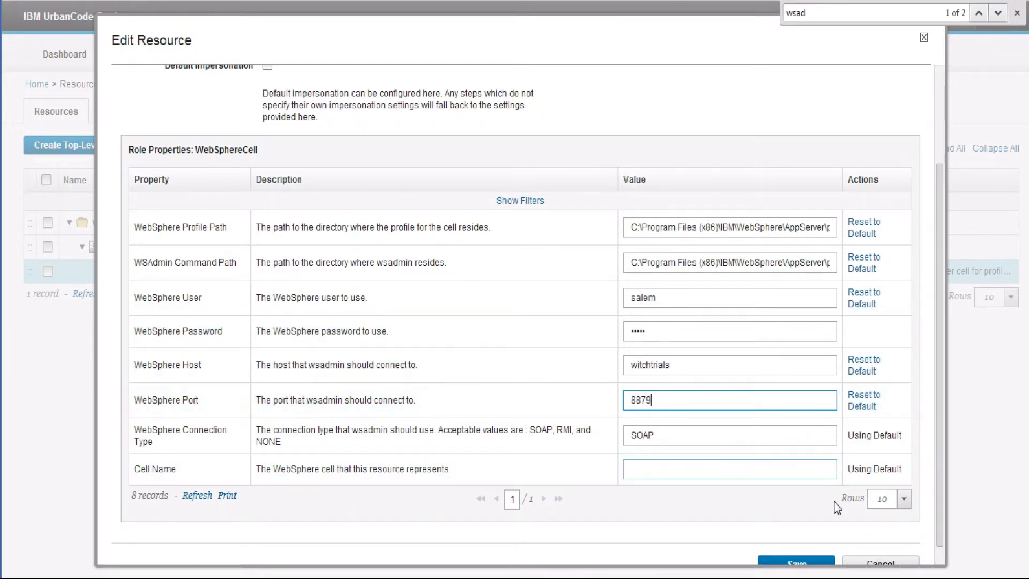
{"action": "scroll", "coordinate": [937, 408], "scroll_direction": "down", "scroll_amount": 1}
{"action": "left_click", "coordinate": [804, 544]}
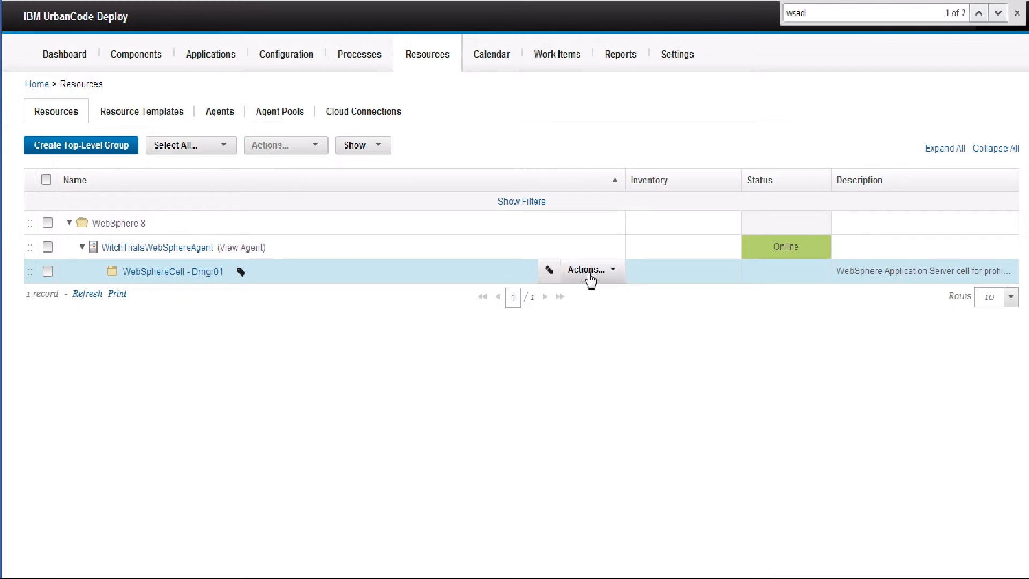
Auto-configure WebSphereCell - Dmgr01 with the WebSphere Topology Discovery step and save it
{"action": "left_click", "coordinate": [590, 273]}
{"action": "left_click", "coordinate": [595, 328]}
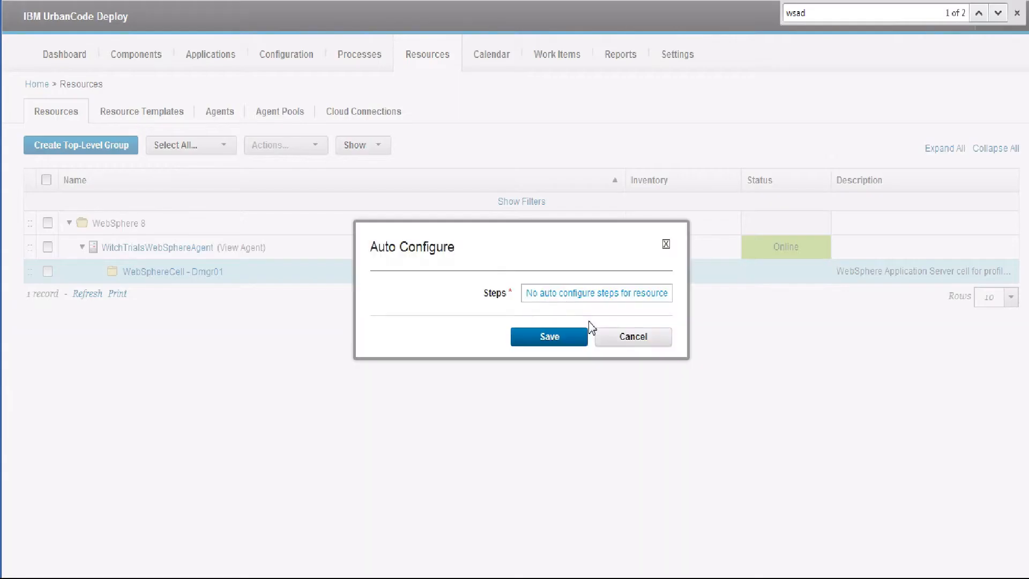
{"action": "left_click", "coordinate": [572, 298]}
{"action": "left_click", "coordinate": [399, 294]}
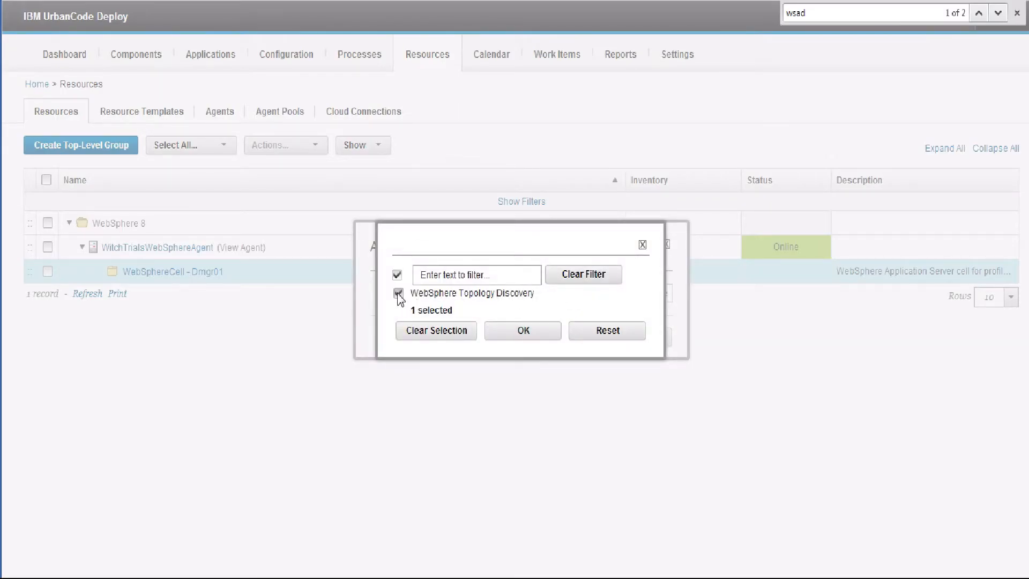
{"action": "left_click", "coordinate": [524, 331]}
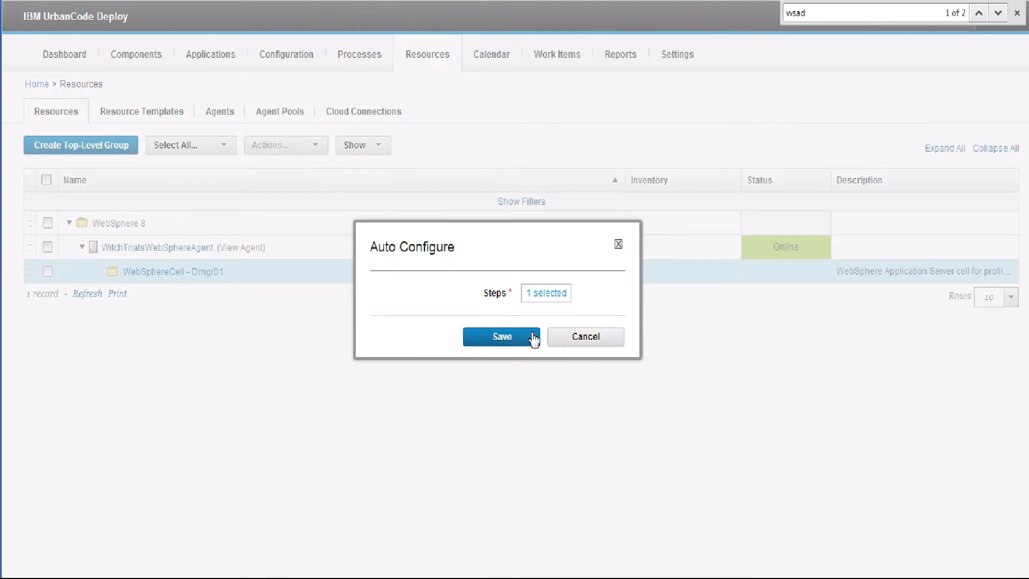
{"action": "left_click", "coordinate": [542, 300]}
{"action": "left_click", "coordinate": [496, 336]}
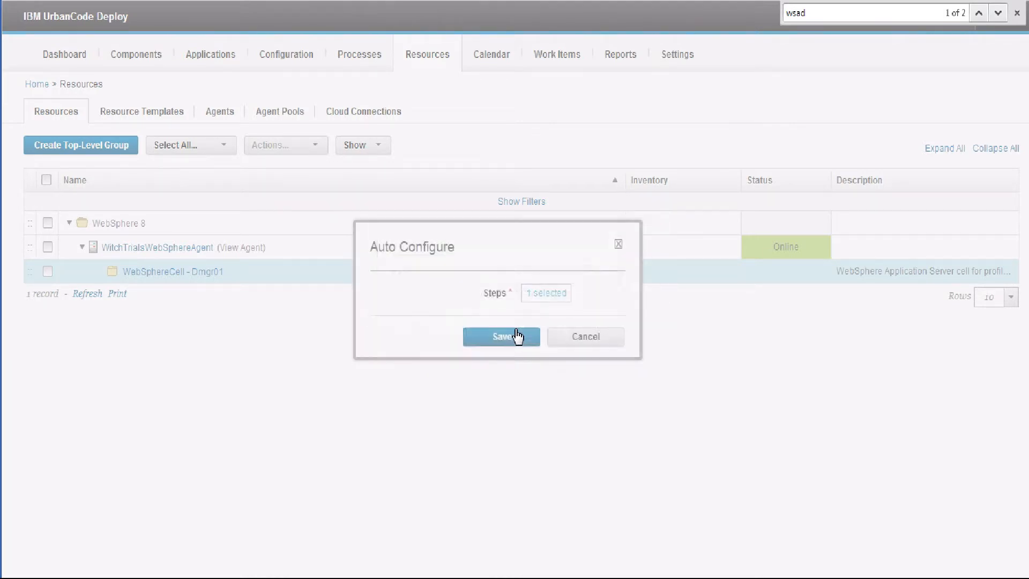
{"action": "left_click", "coordinate": [512, 339]}
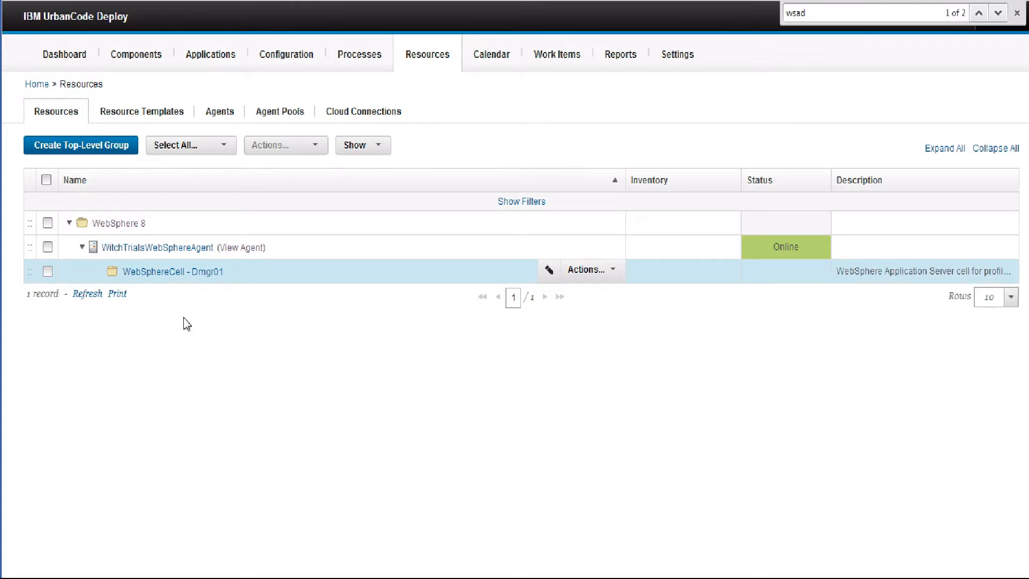
Refresh to show WitchTrialsCellManager01 (dmgr) and WitchTrialsNode01 (nodeagent, server1), then collapse the cell
{"action": "left_click", "coordinate": [90, 295]}
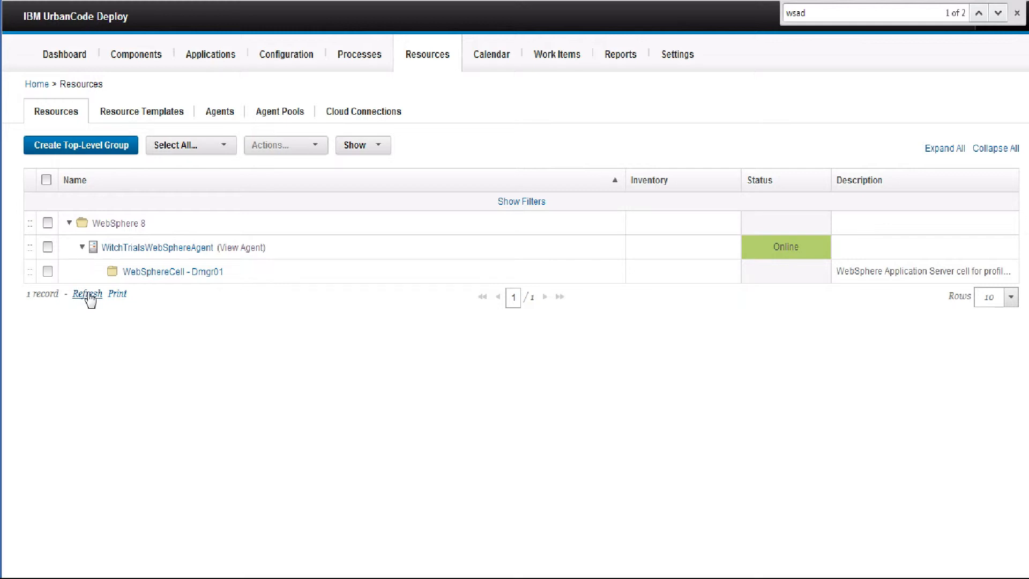
{"action": "left_click", "coordinate": [100, 272]}
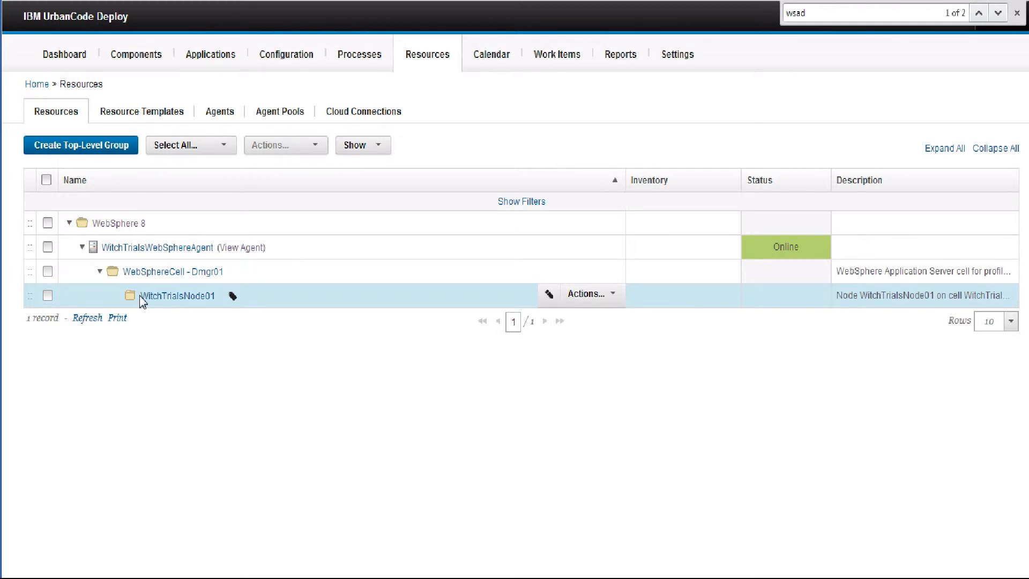
{"action": "left_click", "coordinate": [85, 320]}
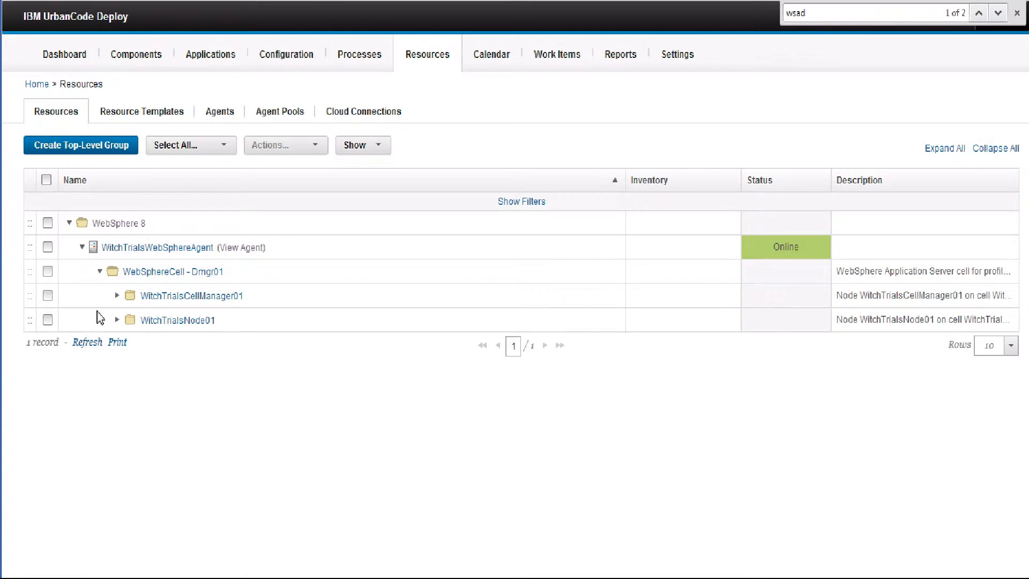
{"action": "left_click", "coordinate": [117, 321]}
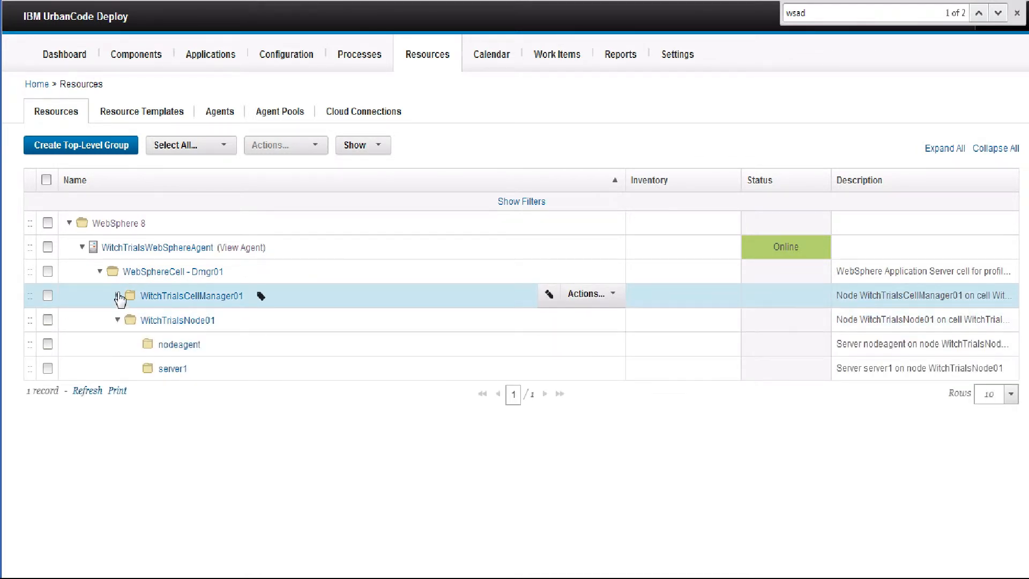
{"action": "left_click", "coordinate": [118, 296]}
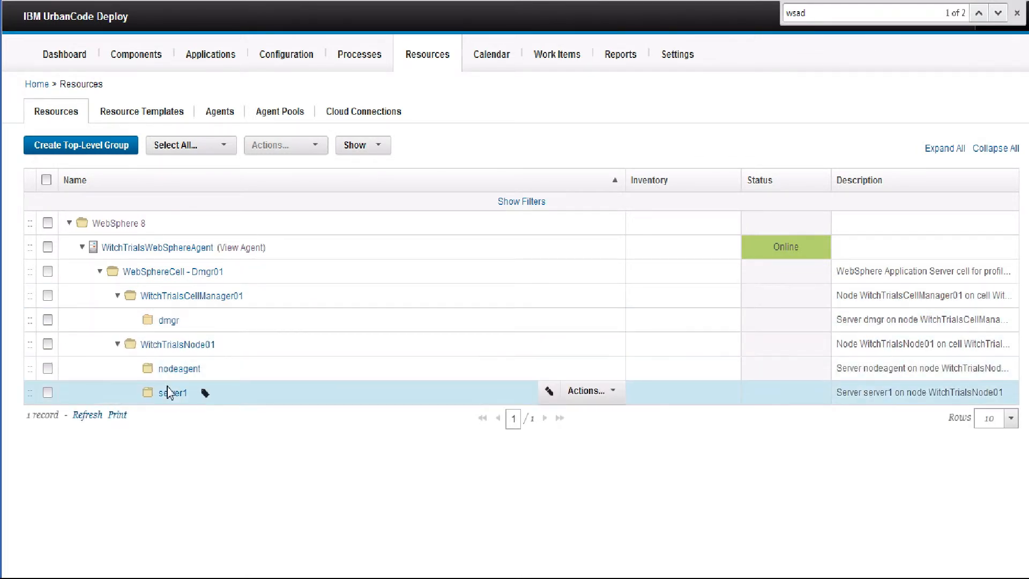
{"action": "left_click", "coordinate": [100, 272]}
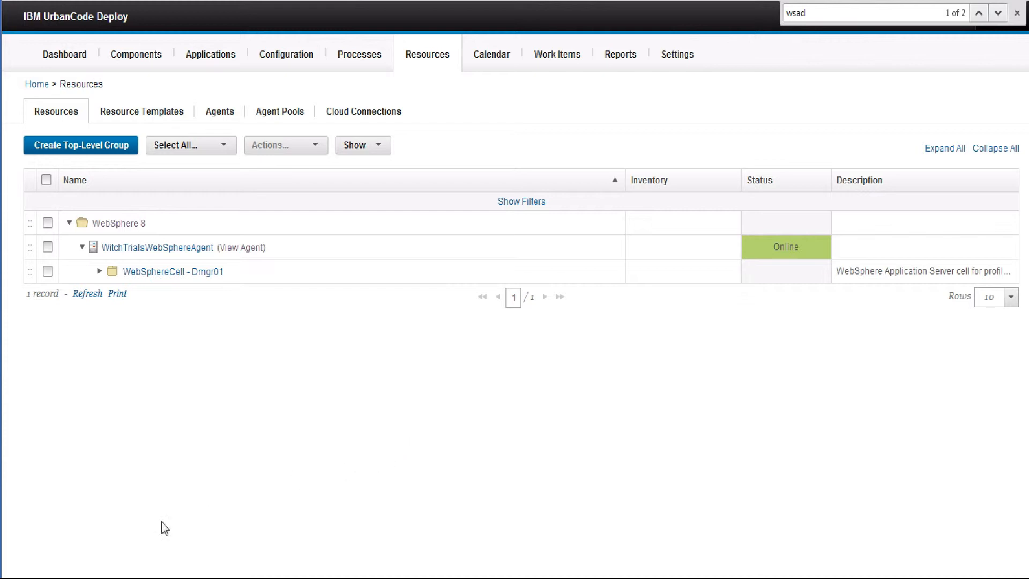
In Explorer, browse C:\IBM\DeployServer\server\logs\autoConfigure to the WebSphere Topology Discovery logs and back
{"action": "key", "text": "super+e"}
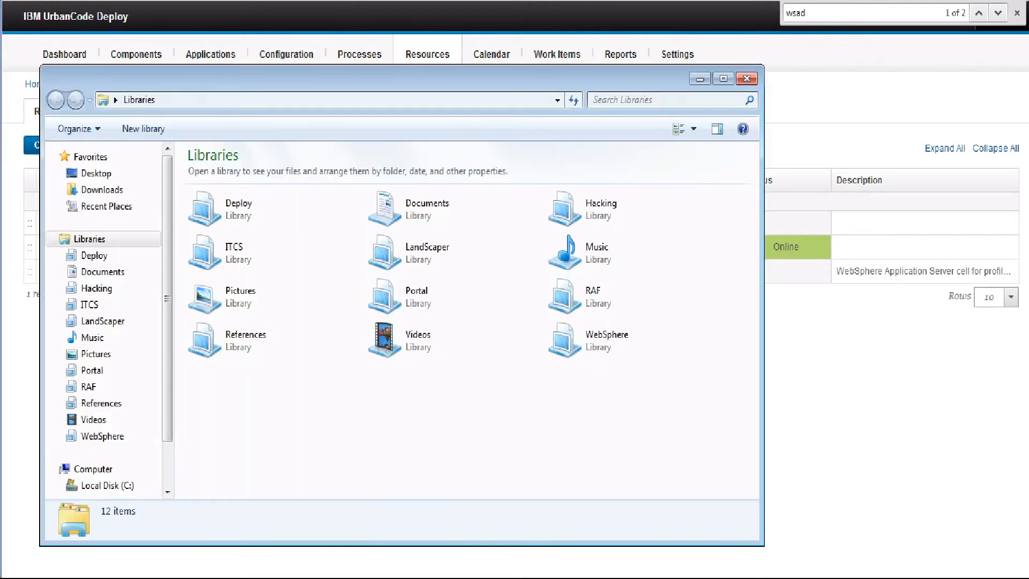
{"action": "left_click", "coordinate": [102, 485]}
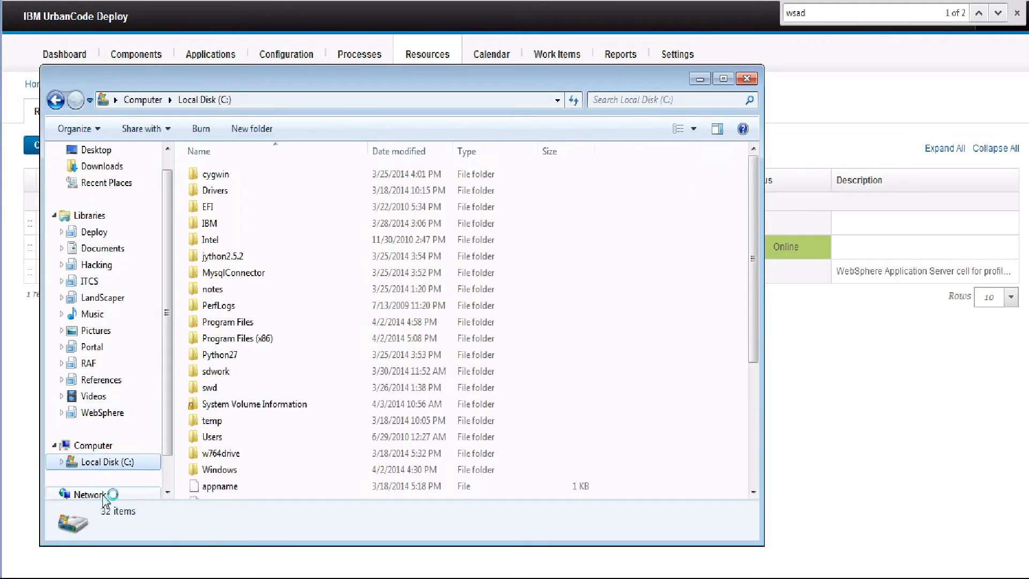
{"action": "double_click", "coordinate": [211, 230]}
{"action": "double_click", "coordinate": [229, 175]}
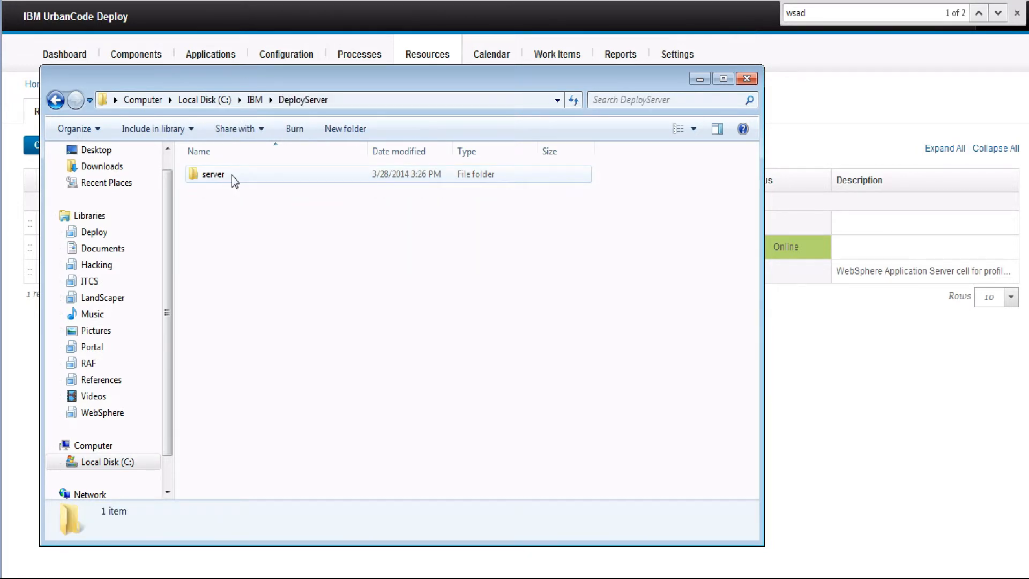
{"action": "double_click", "coordinate": [233, 179]}
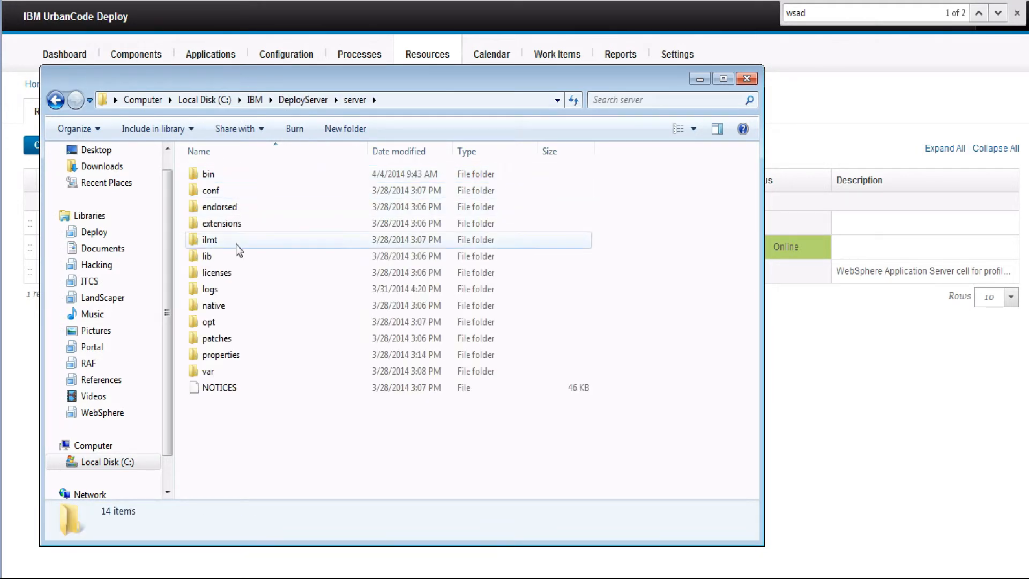
{"action": "double_click", "coordinate": [210, 289]}
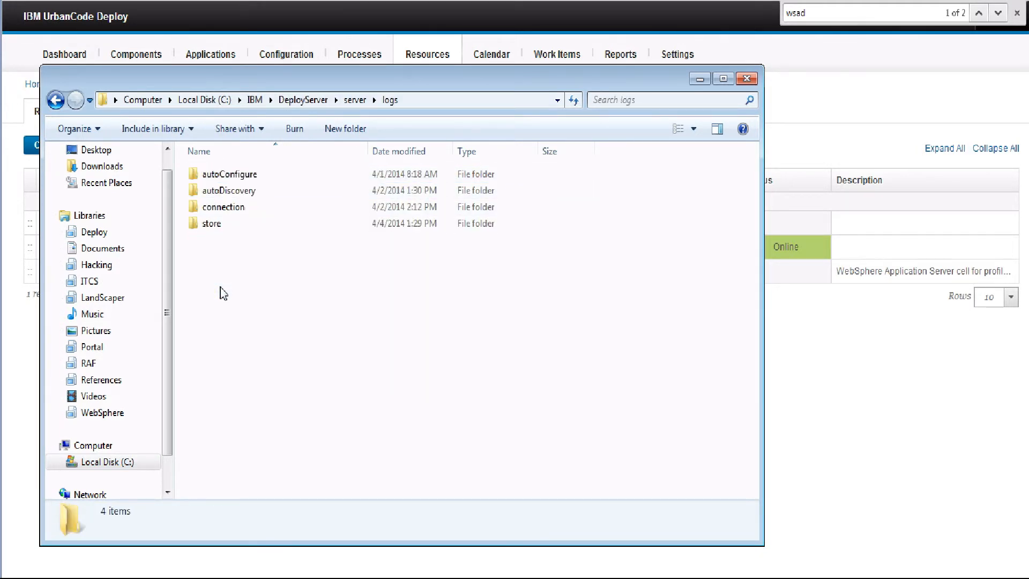
{"action": "double_click", "coordinate": [273, 179]}
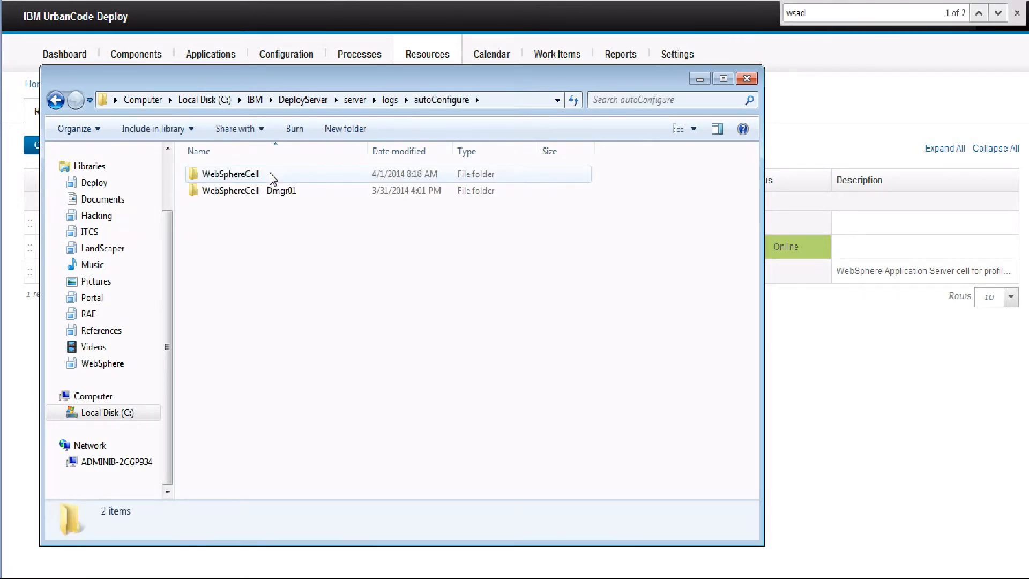
{"action": "double_click", "coordinate": [273, 179]}
{"action": "double_click", "coordinate": [273, 179]}
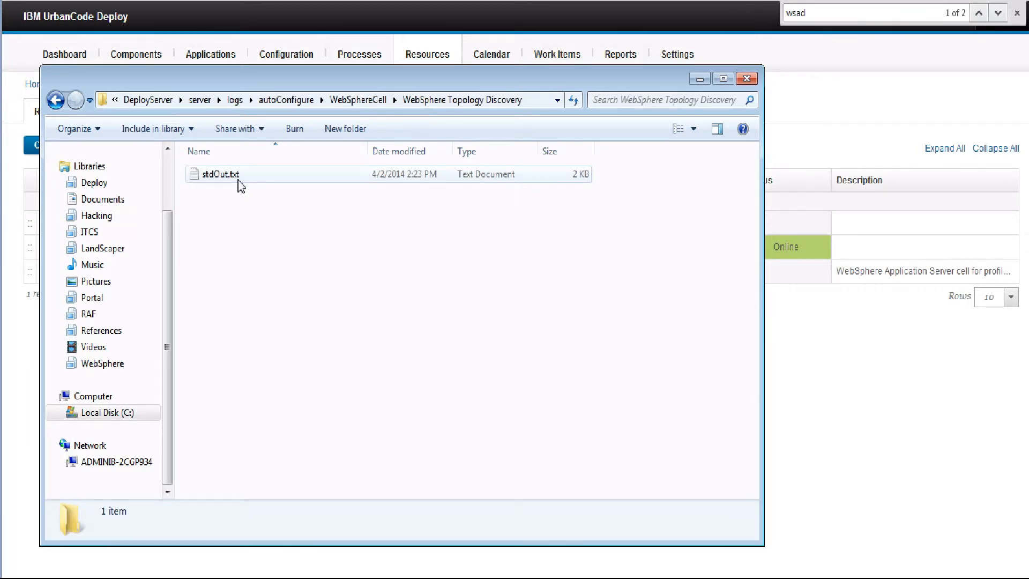
{"action": "left_click", "coordinate": [56, 101]}
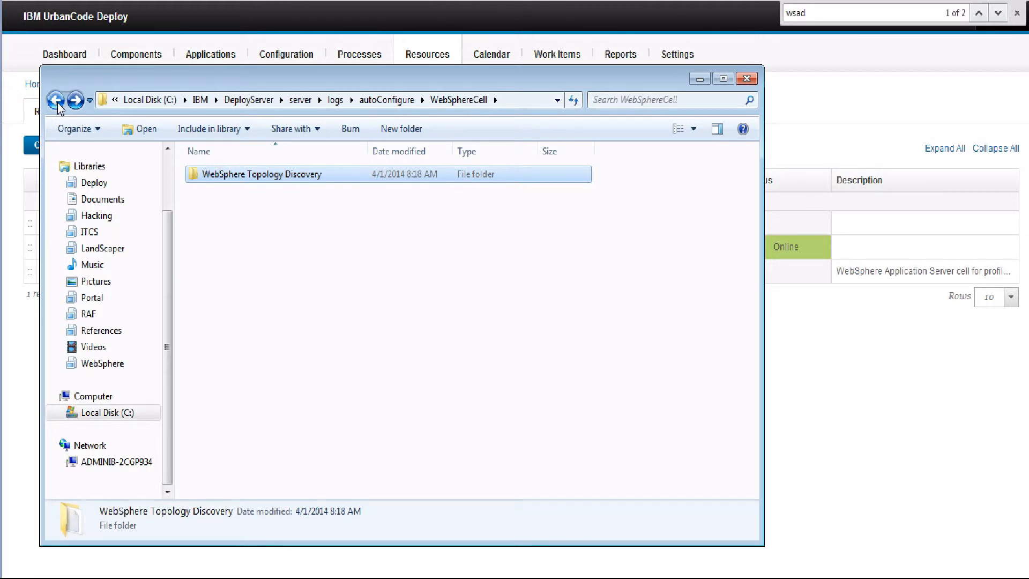
{"action": "left_click", "coordinate": [56, 102]}
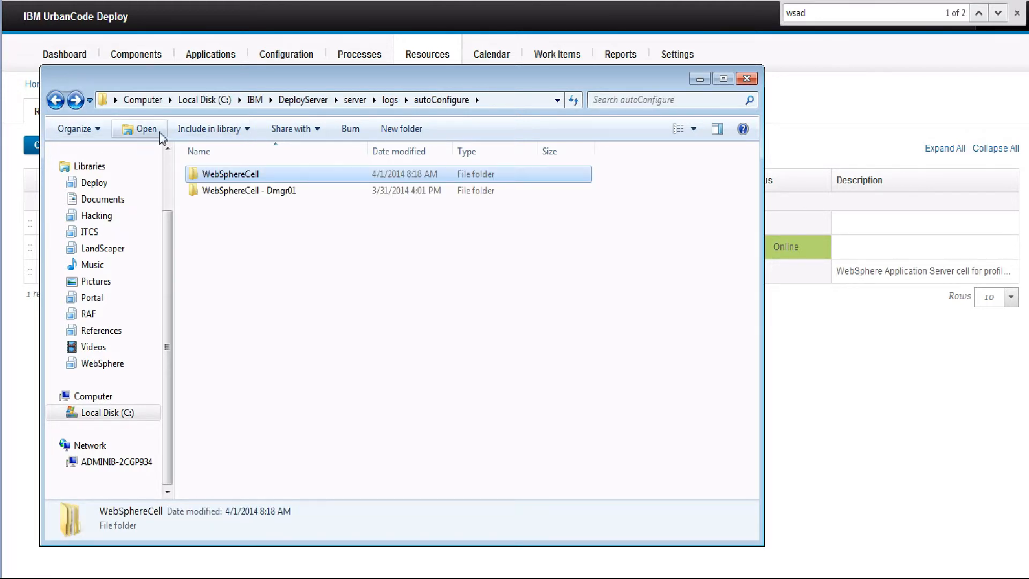
{"action": "left_click", "coordinate": [56, 102]}
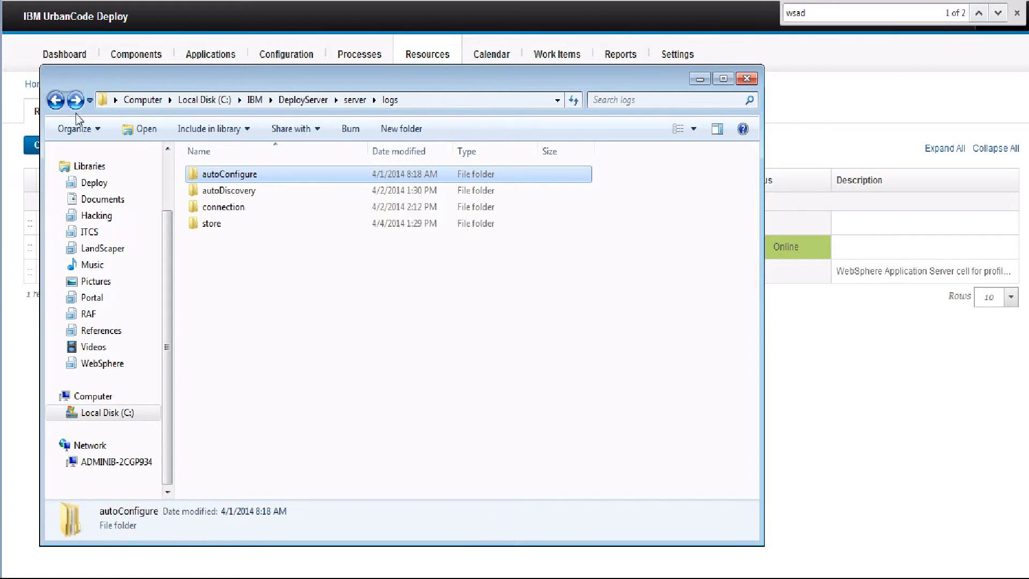
Check the autoDiscovery WitchTrialsWebSphereAgent WebSphere Discovery logs, then minimize Explorer
{"action": "double_click", "coordinate": [213, 191]}
{"action": "double_click", "coordinate": [213, 191]}
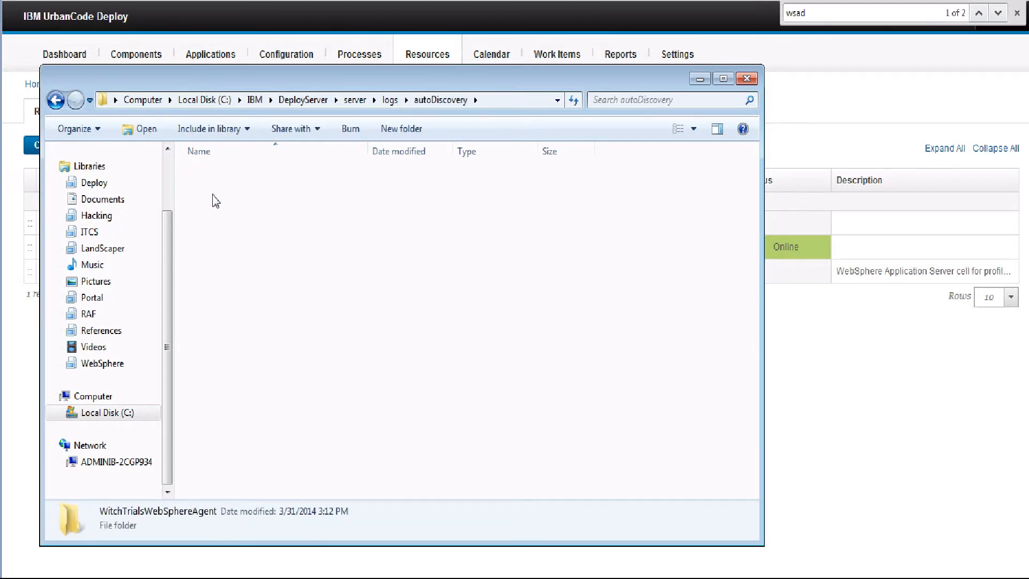
{"action": "double_click", "coordinate": [220, 177]}
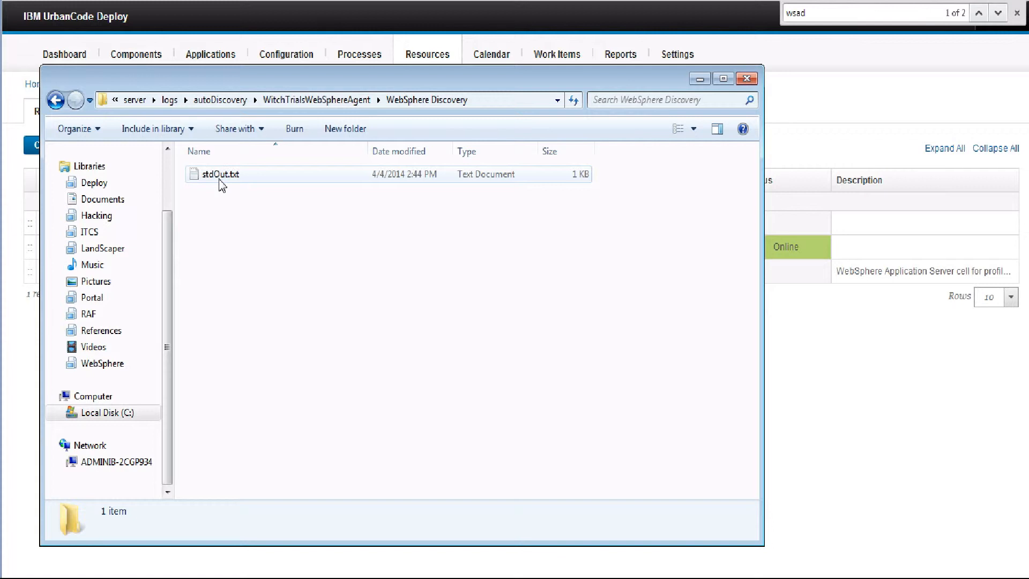
{"action": "left_click", "coordinate": [56, 101]}
{"action": "left_click", "coordinate": [56, 101]}
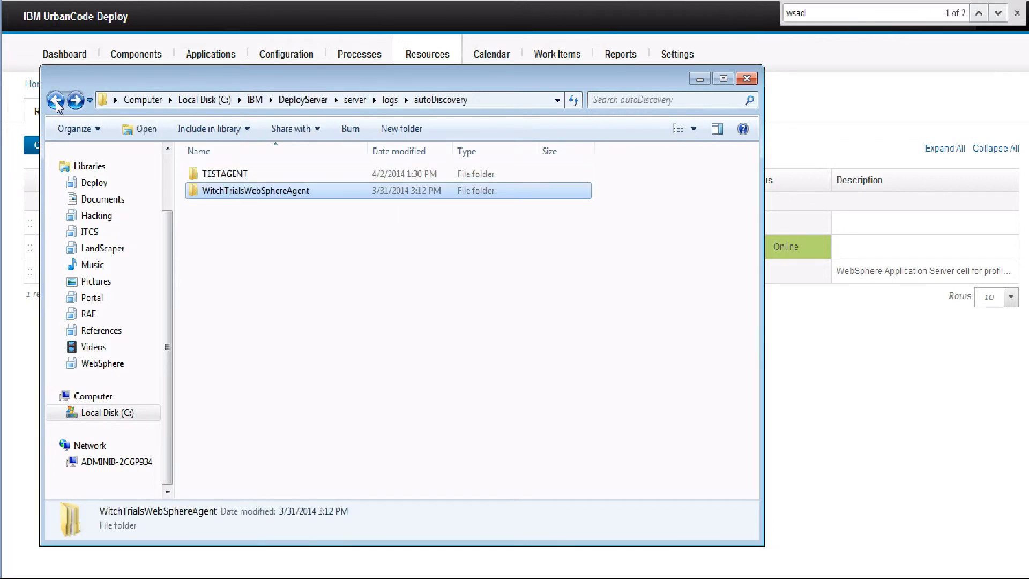
{"action": "left_click", "coordinate": [56, 101]}
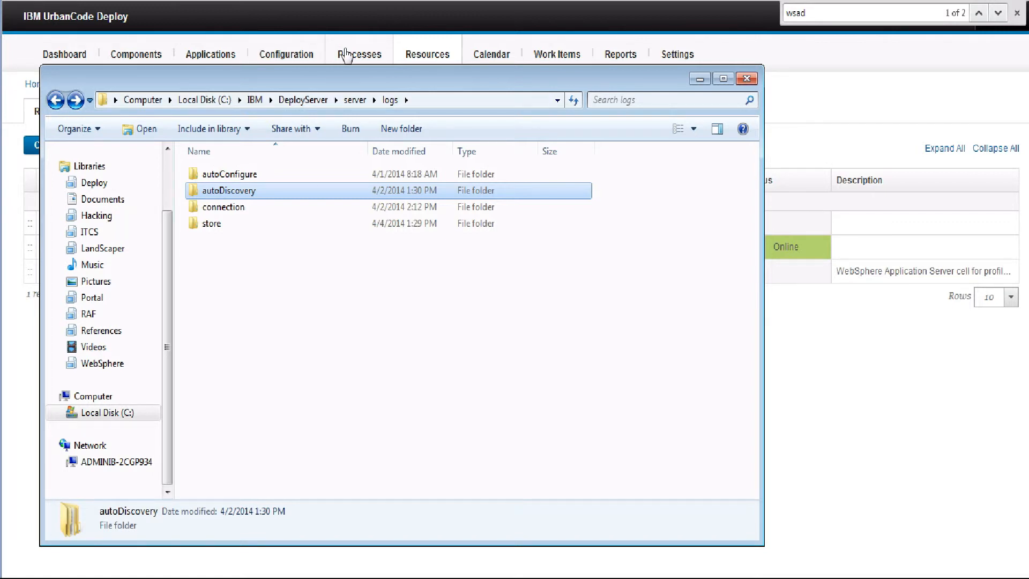
{"action": "left_click", "coordinate": [700, 79]}
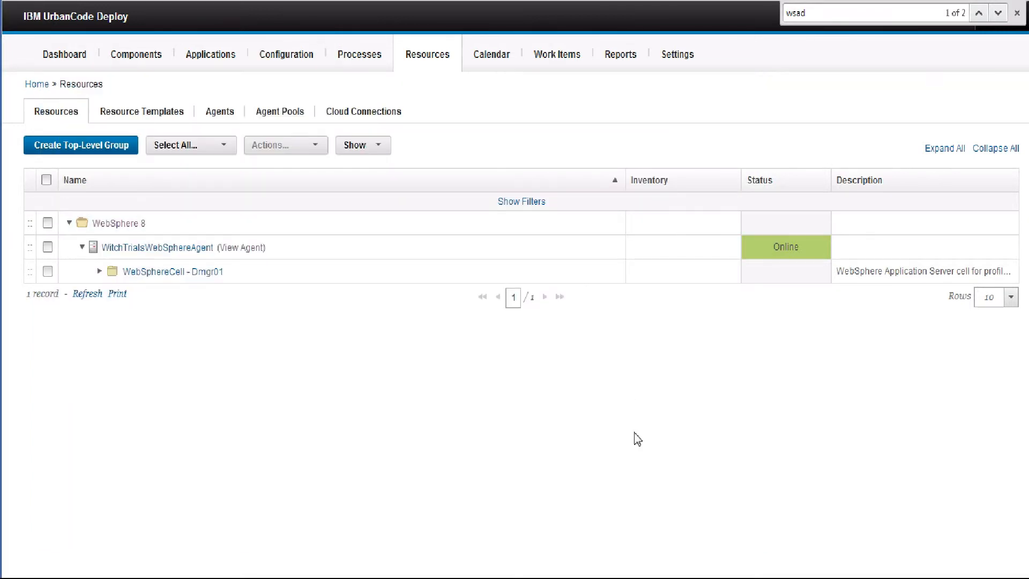
Restore Explorer, go back to the Dmgr01 profile, open conf\agent, and right-click log4j.properties
{"action": "left_click", "coordinate": [655, 564]}
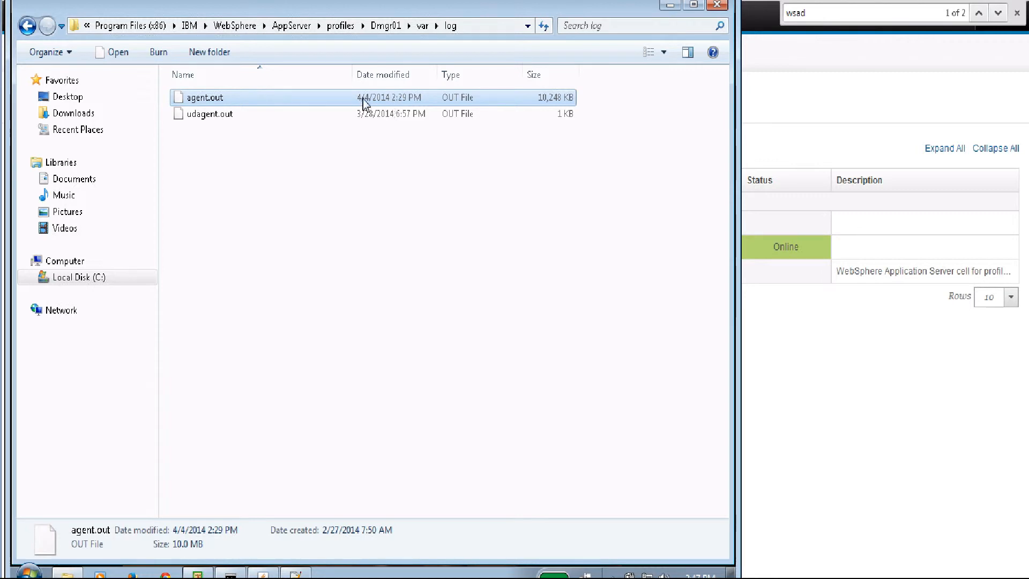
{"action": "left_click", "coordinate": [27, 26]}
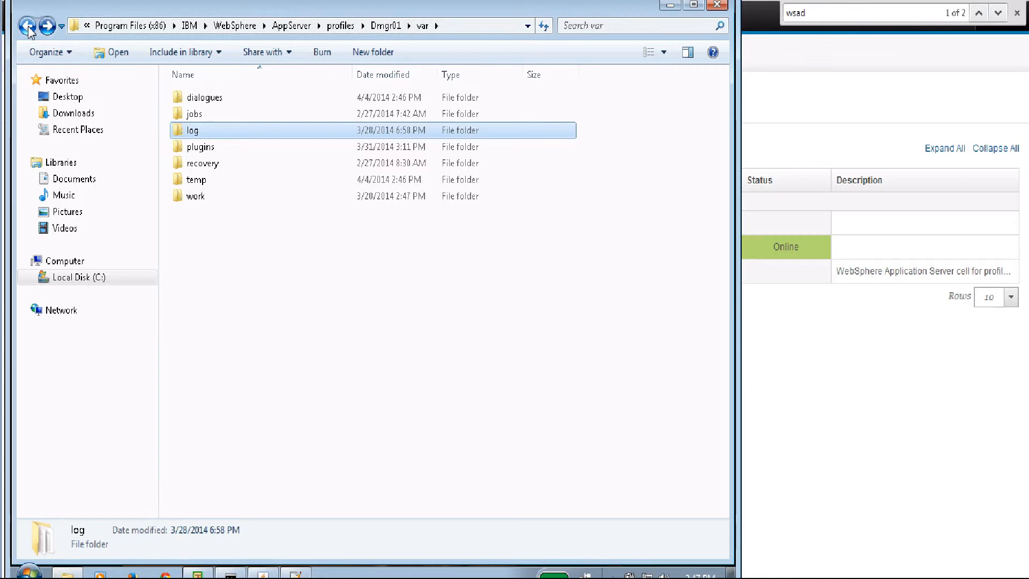
{"action": "left_click", "coordinate": [27, 26]}
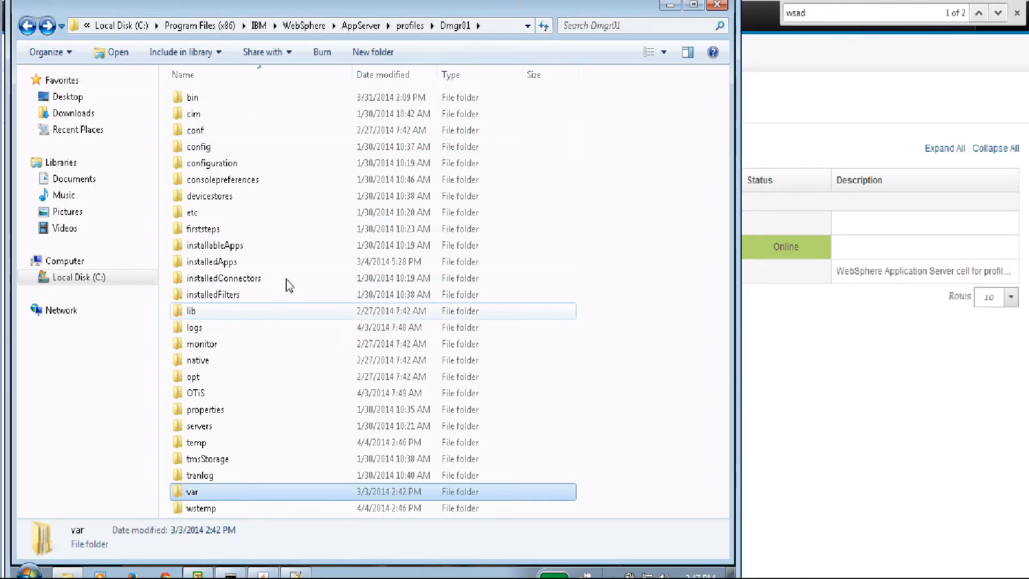
{"action": "double_click", "coordinate": [197, 132]}
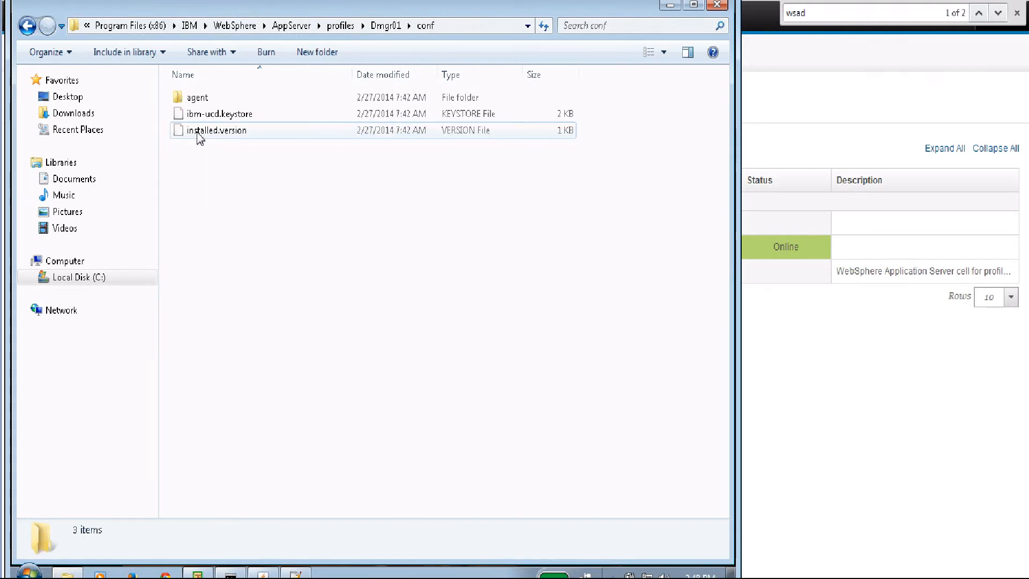
{"action": "double_click", "coordinate": [198, 99]}
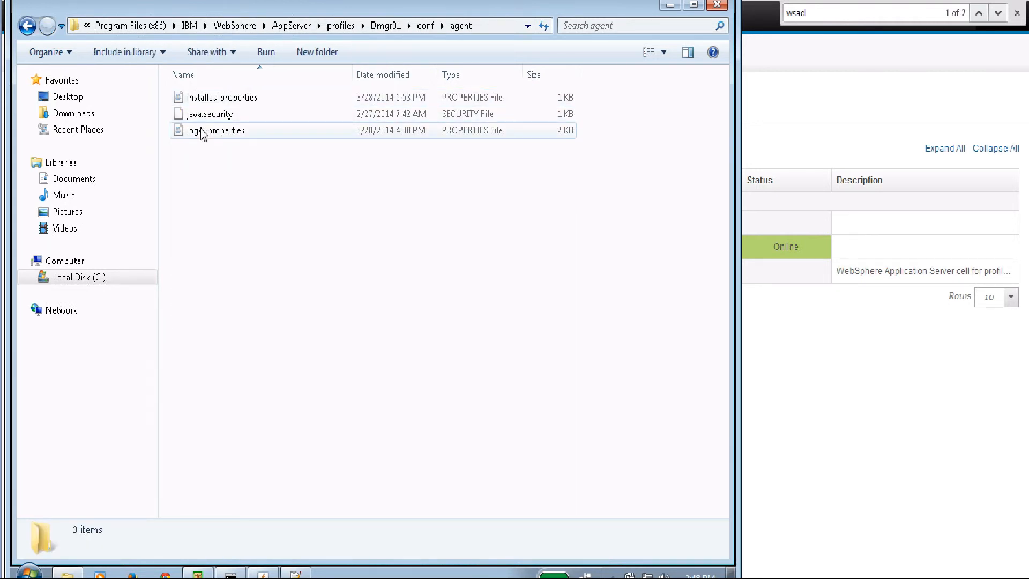
{"action": "right_click", "coordinate": [202, 133]}
Open log4j.properties in Notepad++, check that lines 28-31 set four logger levels to ALL, then minimize
{"action": "left_click", "coordinate": [262, 155]}
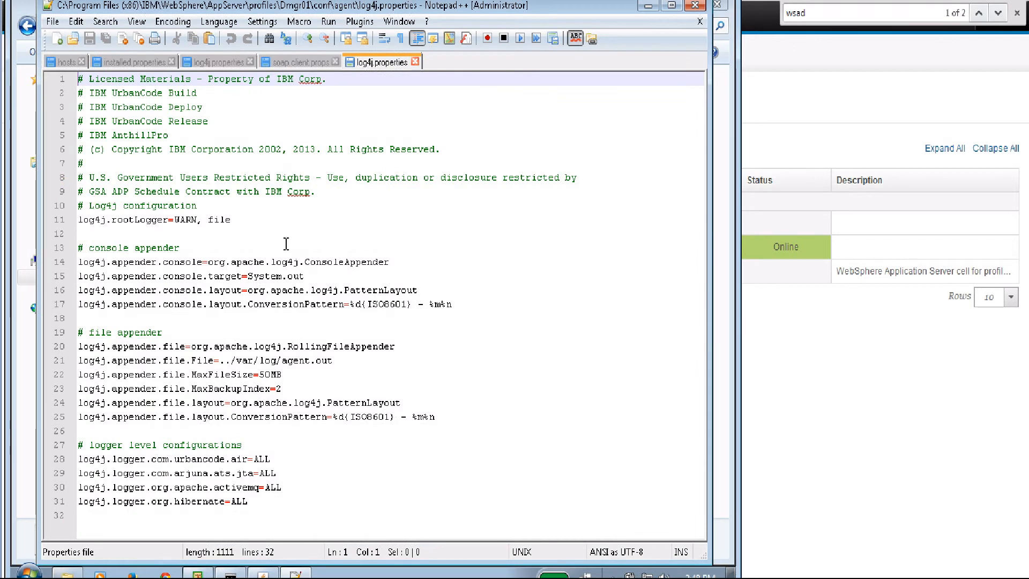
{"action": "left_click_drag", "start_coordinate": [75, 464], "coordinate": [286, 512]}
{"action": "left_click", "coordinate": [398, 403]}
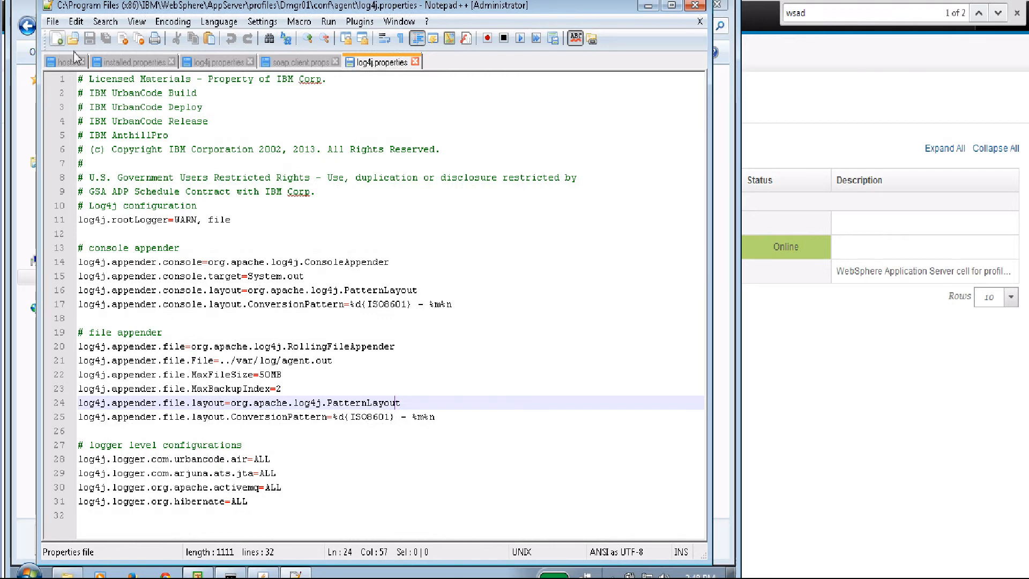
{"action": "left_click", "coordinate": [648, 6]}
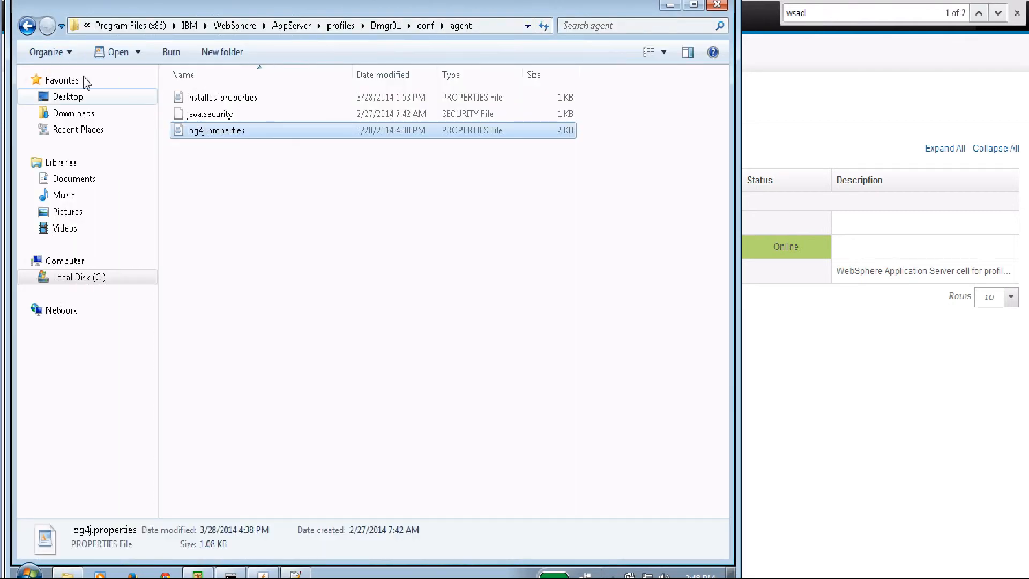
Go from conf back to Dmgr01, open var\log to check agent.out (18,709 KB), then minimize Explorer
{"action": "left_click", "coordinate": [27, 26]}
{"action": "left_click", "coordinate": [27, 25]}
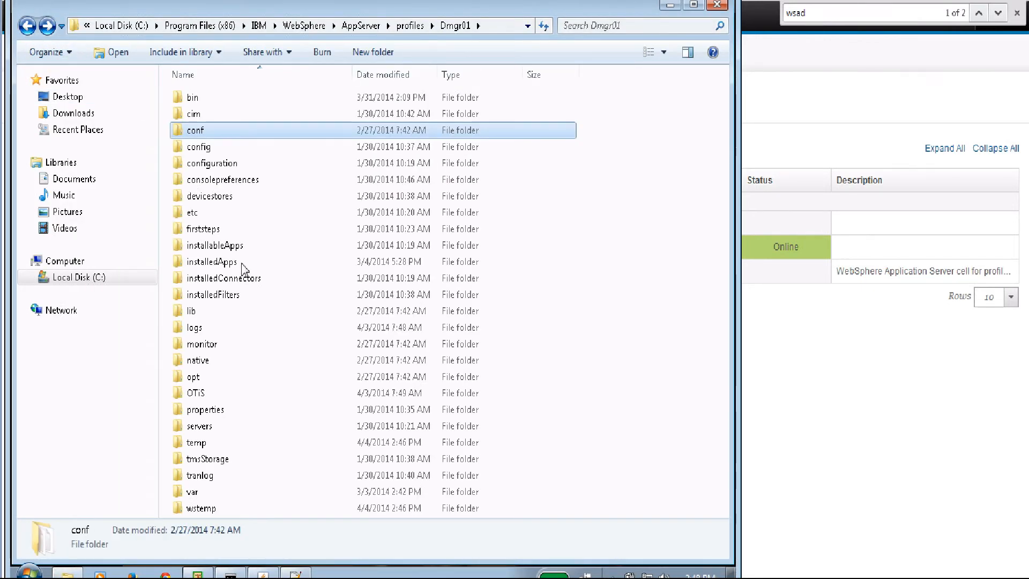
{"action": "double_click", "coordinate": [202, 492]}
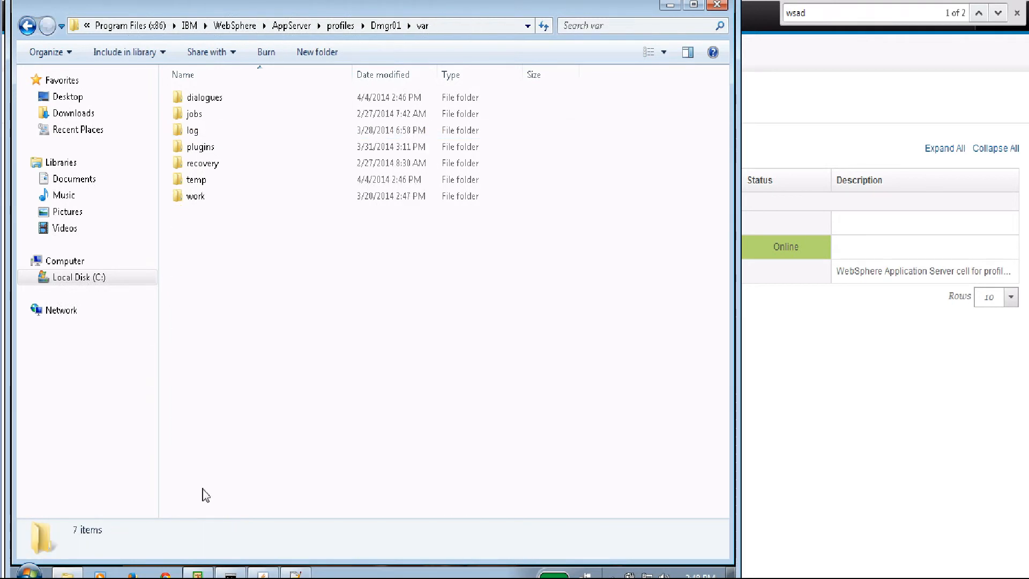
{"action": "double_click", "coordinate": [213, 132]}
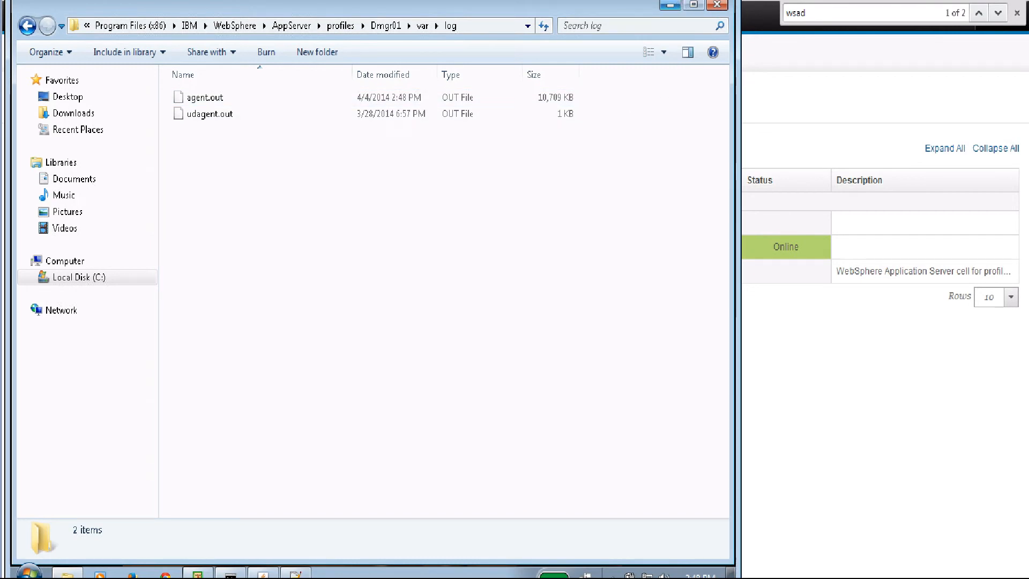
{"action": "left_click", "coordinate": [670, 4]}
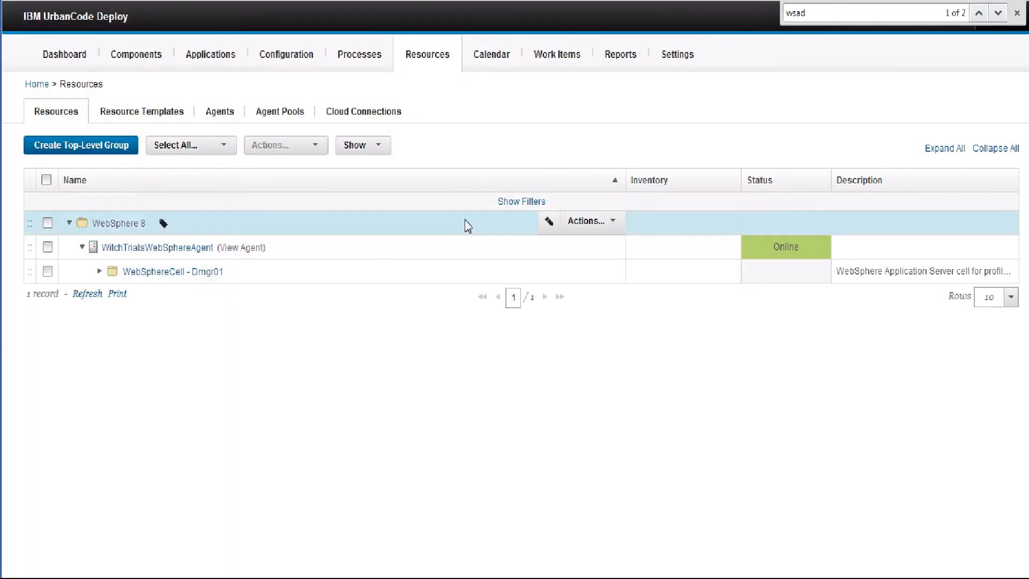
Run a connectivity test on WitchTrialsWebSphereAgent from the Agents list and confirm both server-agent checks pass
{"action": "left_click", "coordinate": [428, 62]}
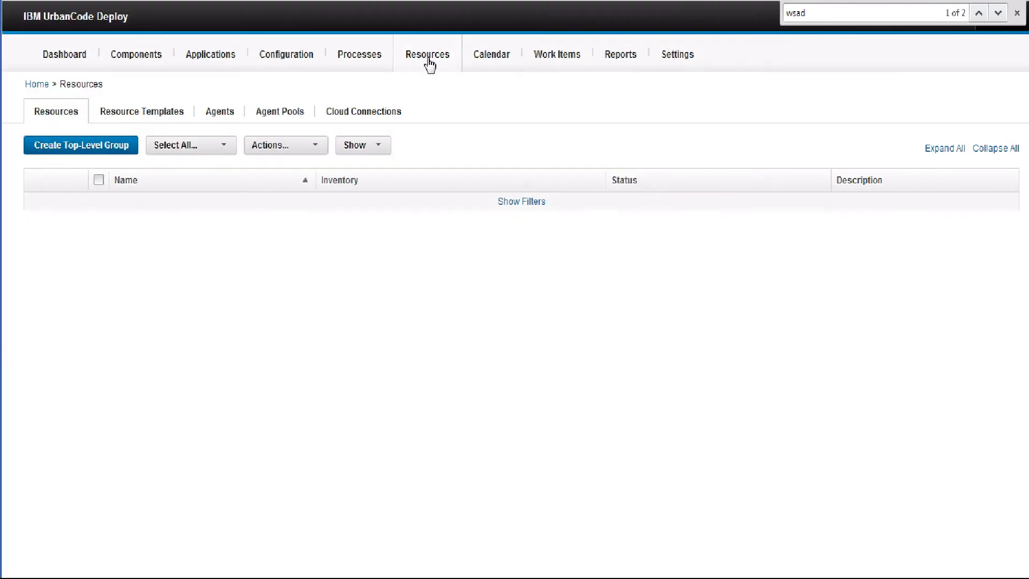
{"action": "left_click", "coordinate": [232, 120]}
{"action": "left_click", "coordinate": [424, 226]}
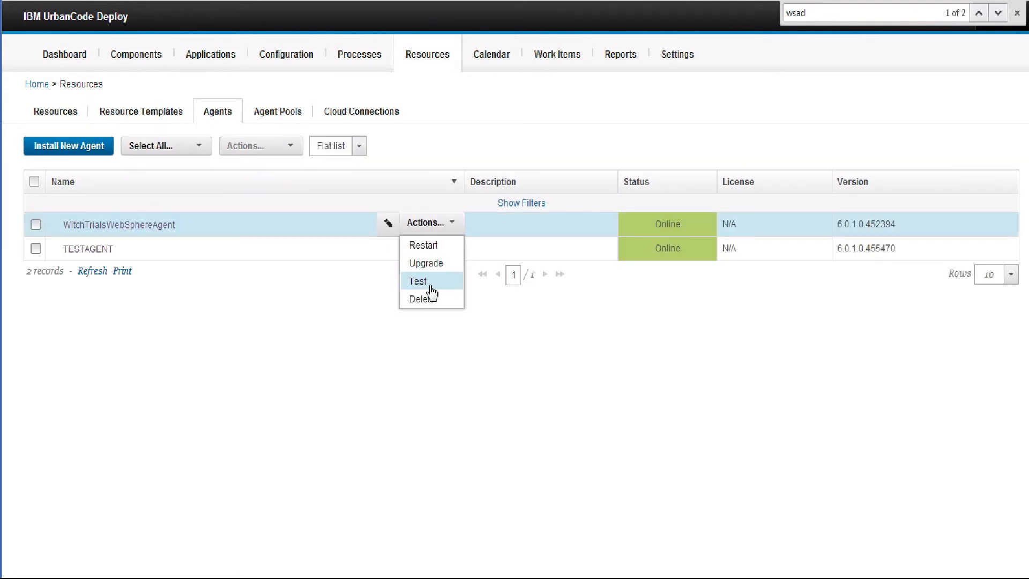
{"action": "left_click", "coordinate": [427, 289]}
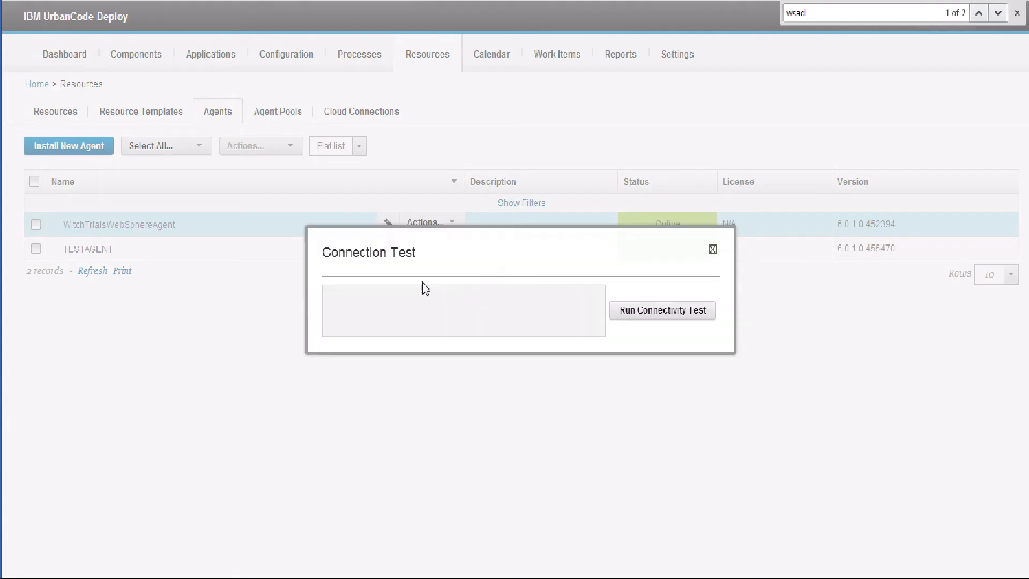
{"action": "left_click", "coordinate": [662, 316]}
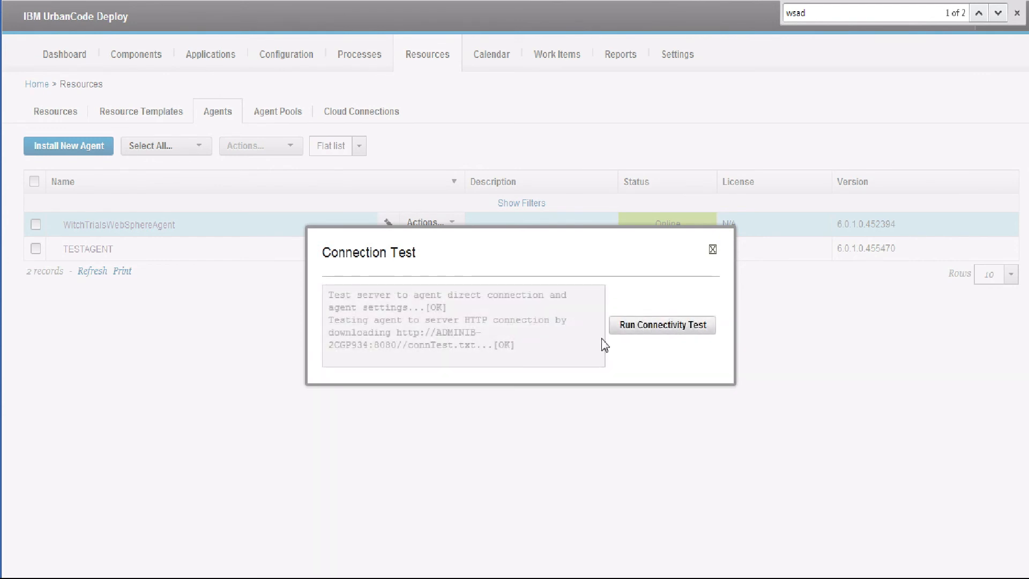
{"action": "left_click", "coordinate": [713, 251]}
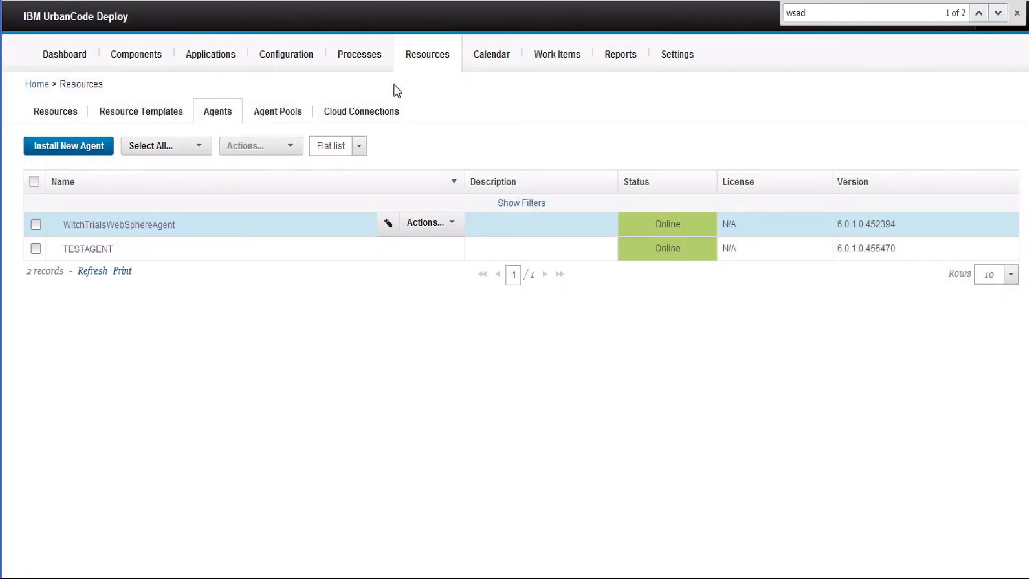
Expand WebSphereCell - Dmgr01 to show its discovered nodes and servers, then collapse WebSphere 8
{"action": "left_click", "coordinate": [440, 68]}
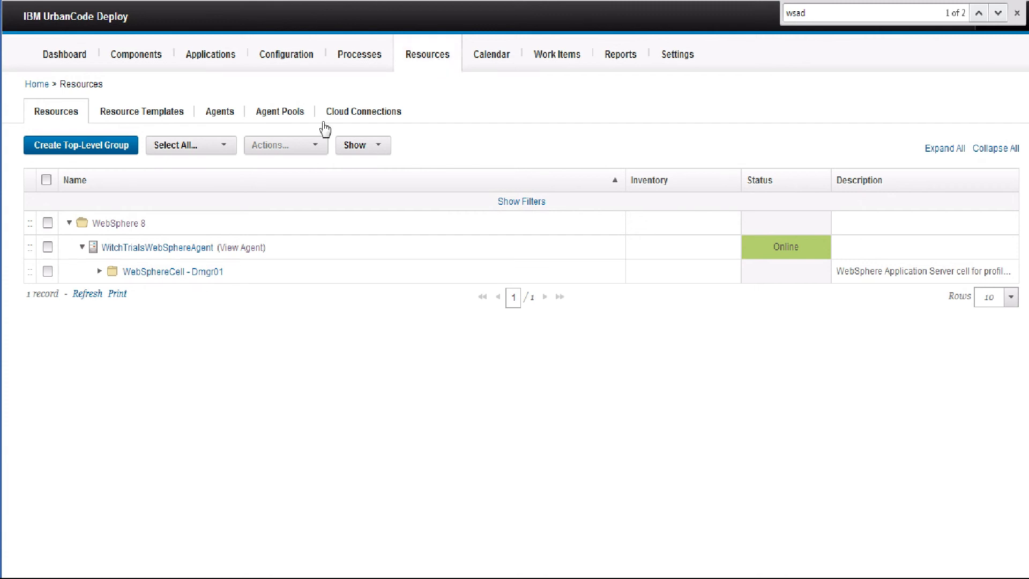
{"action": "left_click", "coordinate": [100, 271]}
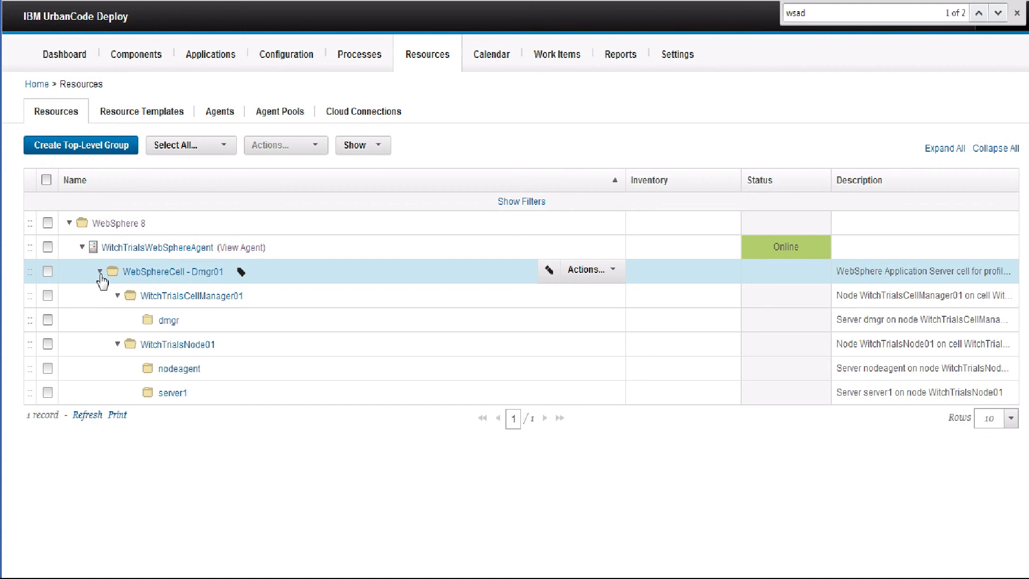
{"action": "left_click", "coordinate": [69, 223]}
{"action": "left_click", "coordinate": [989, 577]}
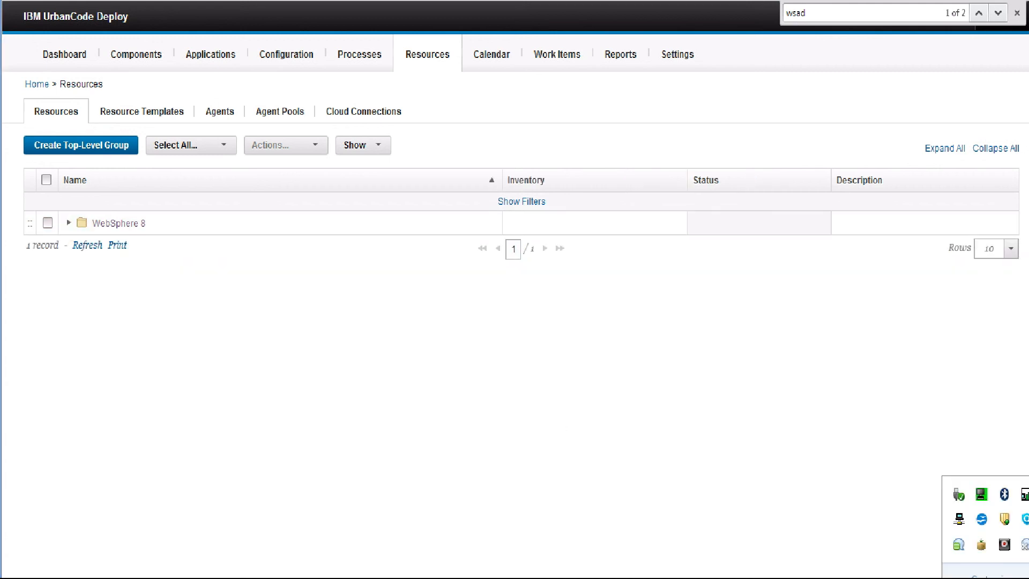